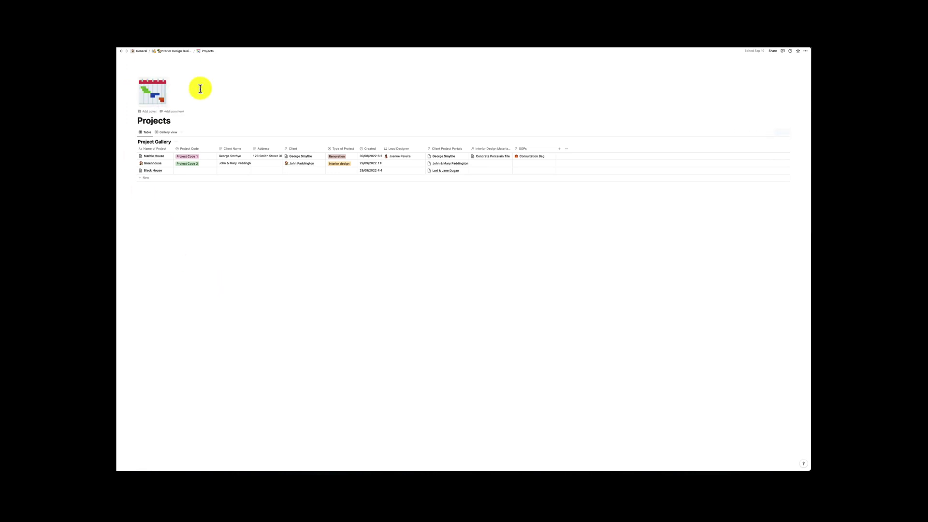
On the Home page, place Client after Client Name and relink Marble House to a new client contact
click(175, 51)
scroll(210, 414, down, 5)
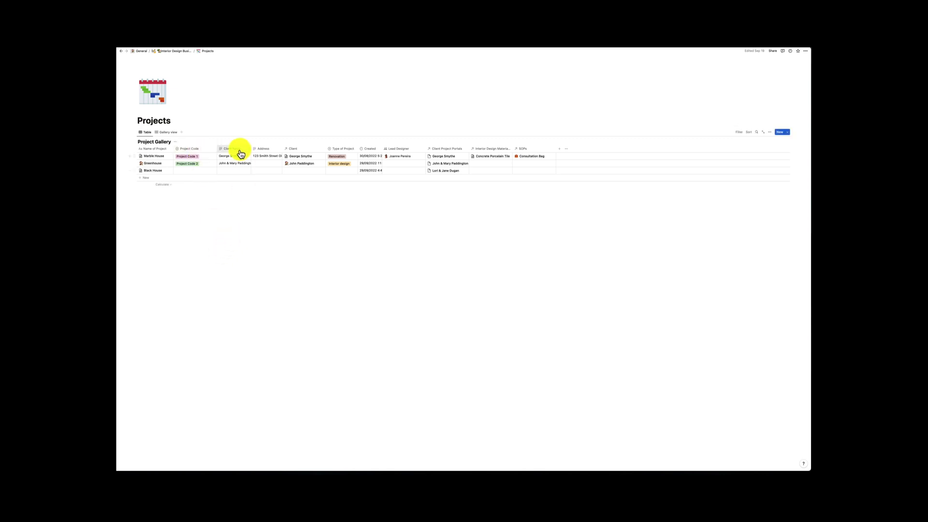
mouse_move(261, 150)
mouse_down()
mouse_move(292, 149)
mouse_move(263, 153)
mouse_up()
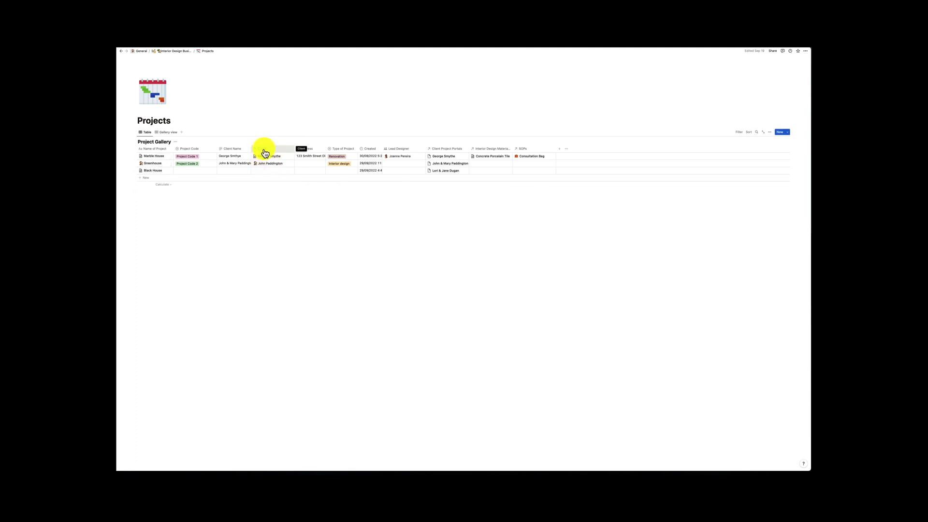
drag(265, 152, 267, 161)
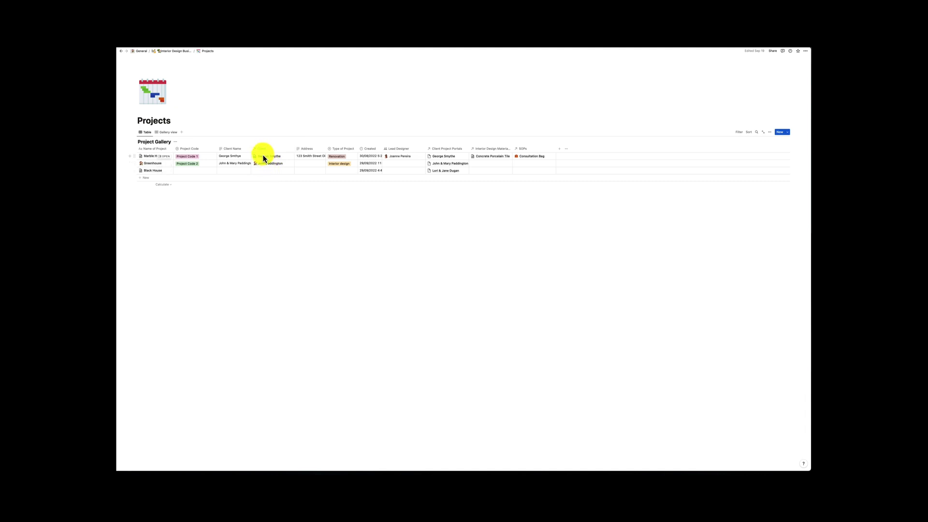
click(264, 159)
click(275, 172)
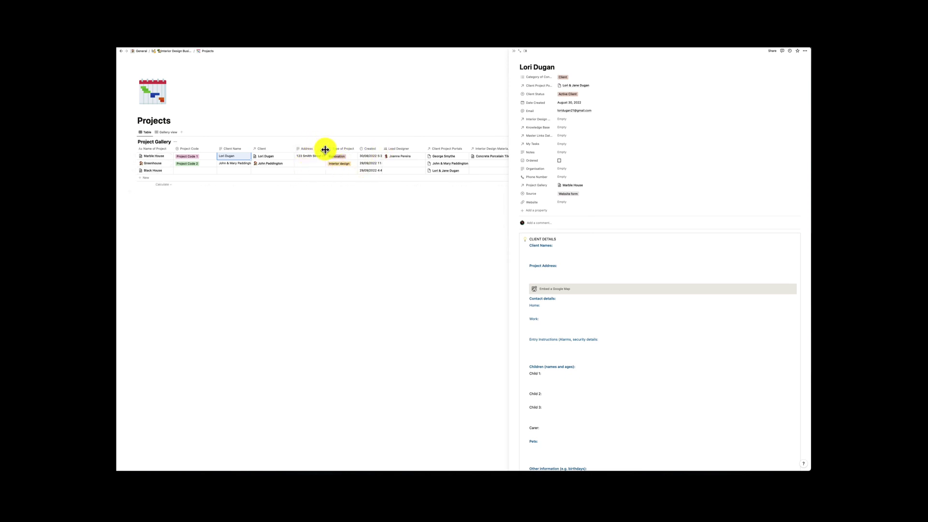
Widen the Address column and assign the lead designer to Greenhouse and Black House
drag(325, 150, 340, 149)
key(Escape)
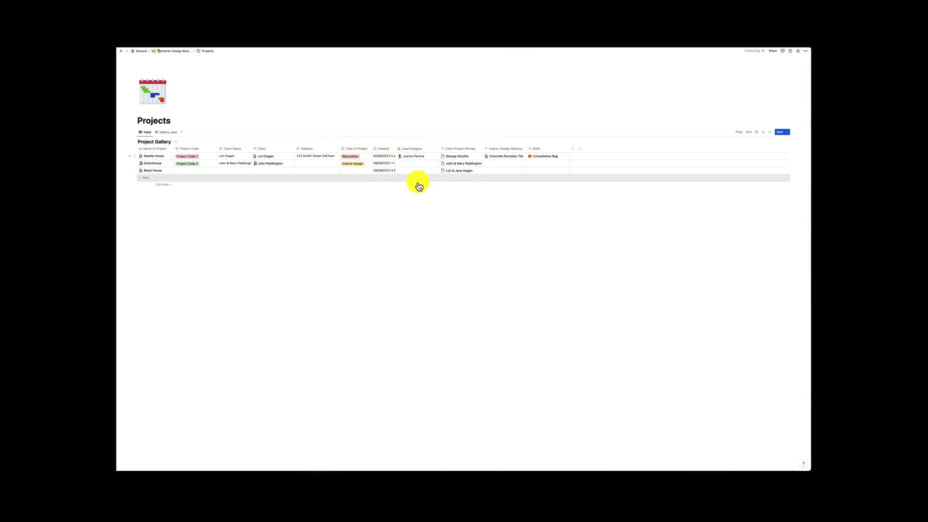
click(419, 164)
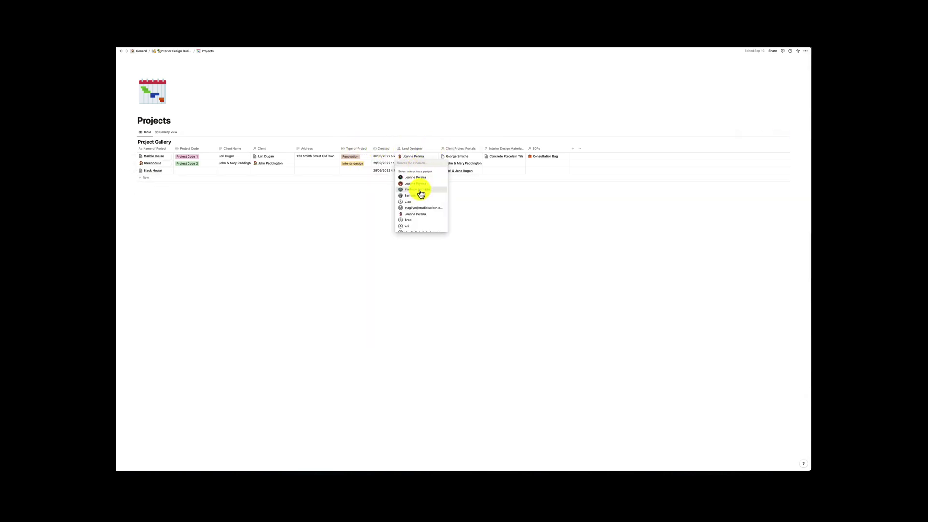
click(415, 183)
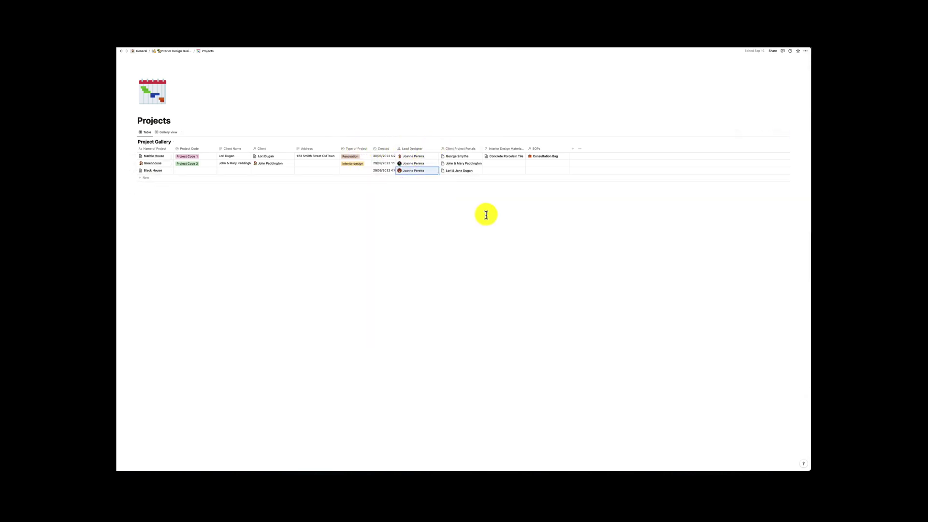
Relink Marble House to a different client portal and check the Interior Design Materials column options
click(466, 156)
click(509, 166)
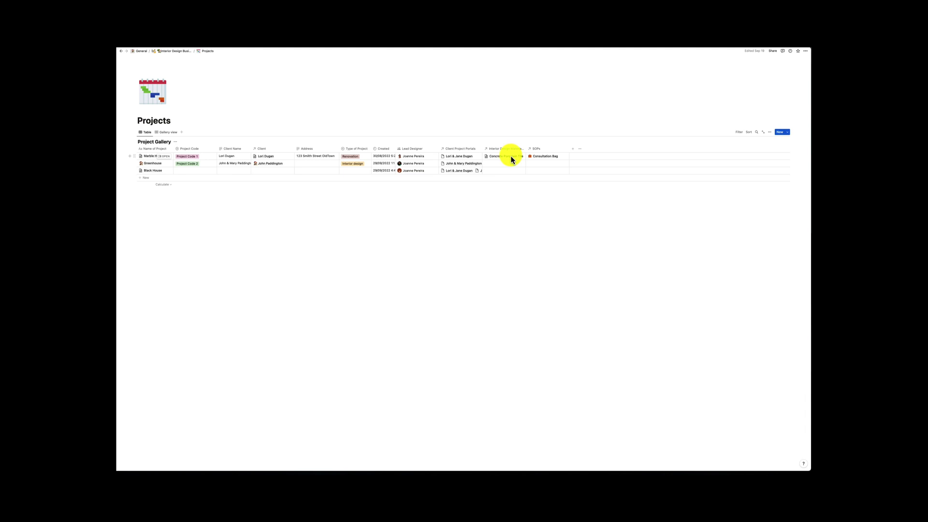
click(508, 149)
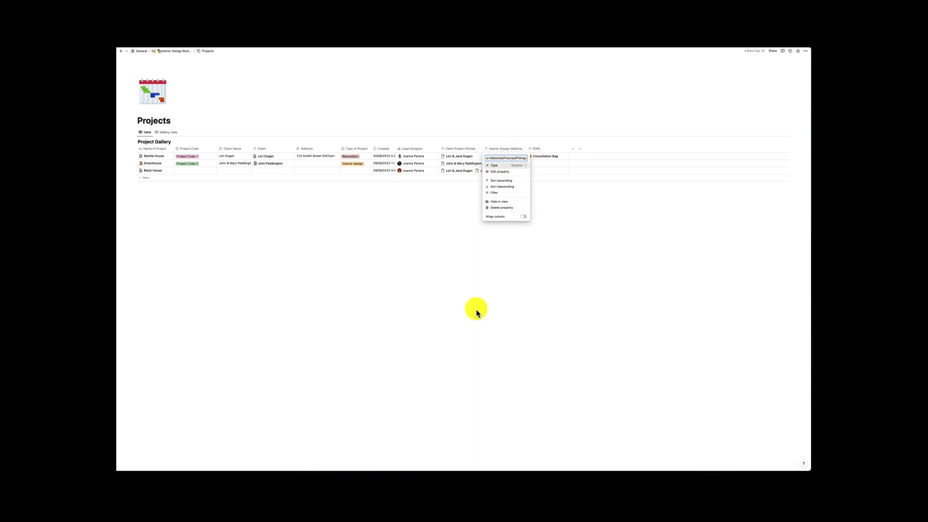
click(566, 205)
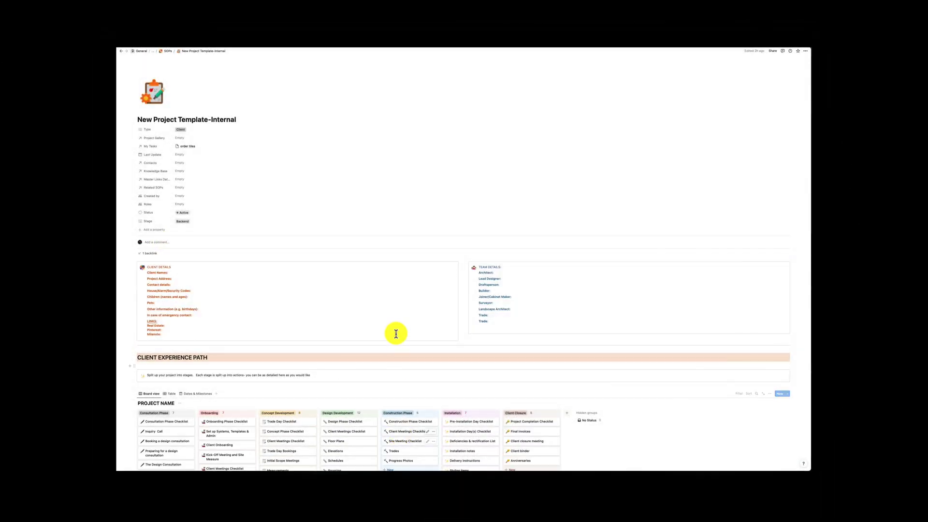
Visit the SOPs database from the breadcrumb, then return to New Project Template-Internal
scroll(324, 225, down, 2)
scroll(324, 225, up, 1)
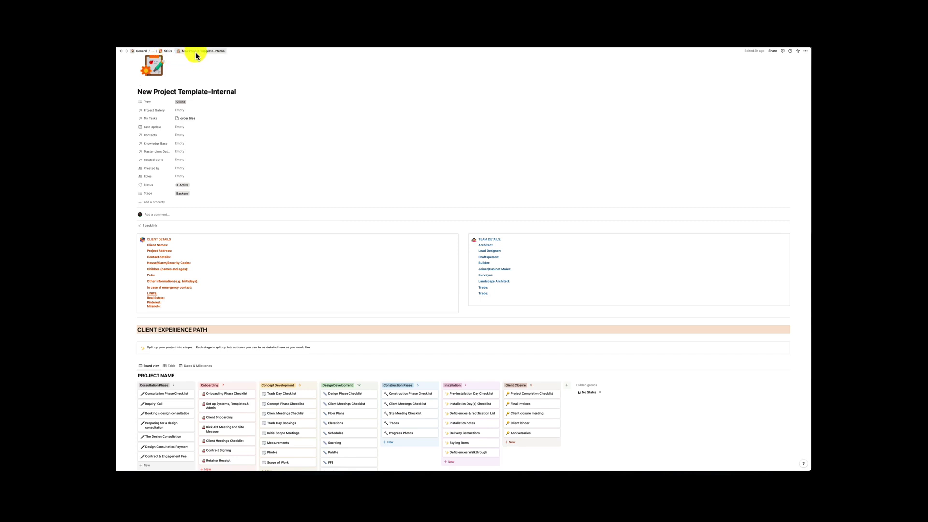
click(167, 51)
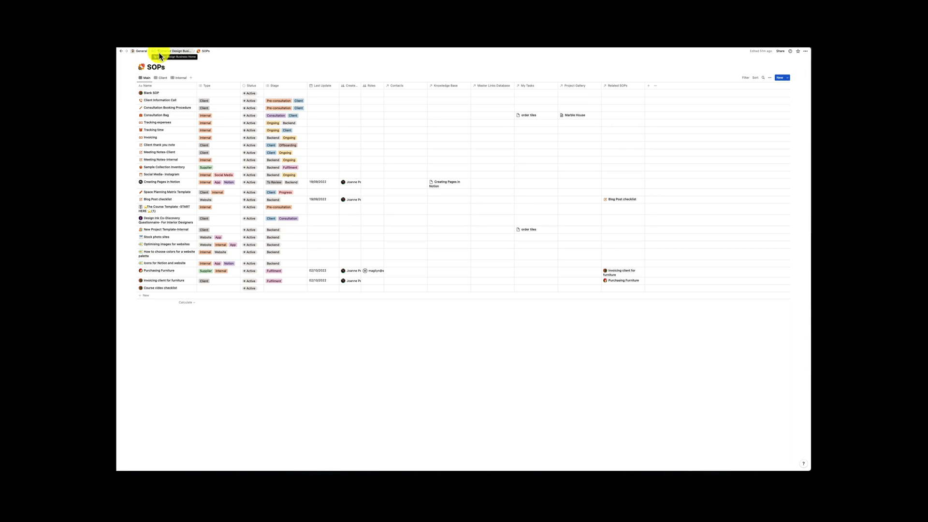
key(super+bracketright)
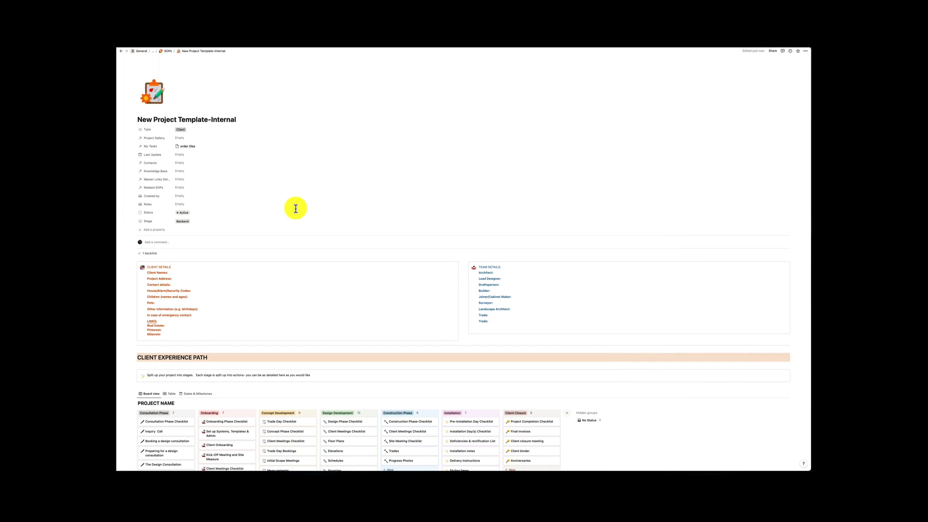
click(182, 221)
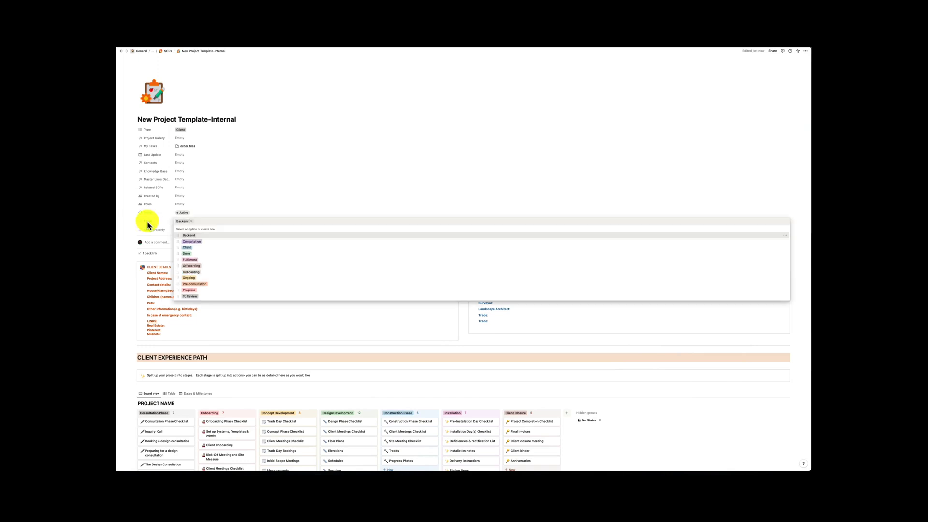
click(188, 234)
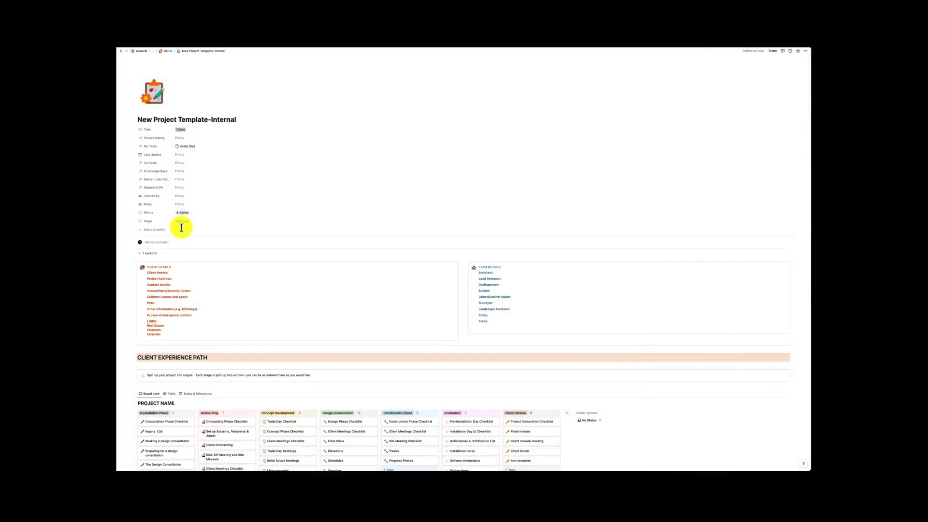
scroll(182, 227, down, 4)
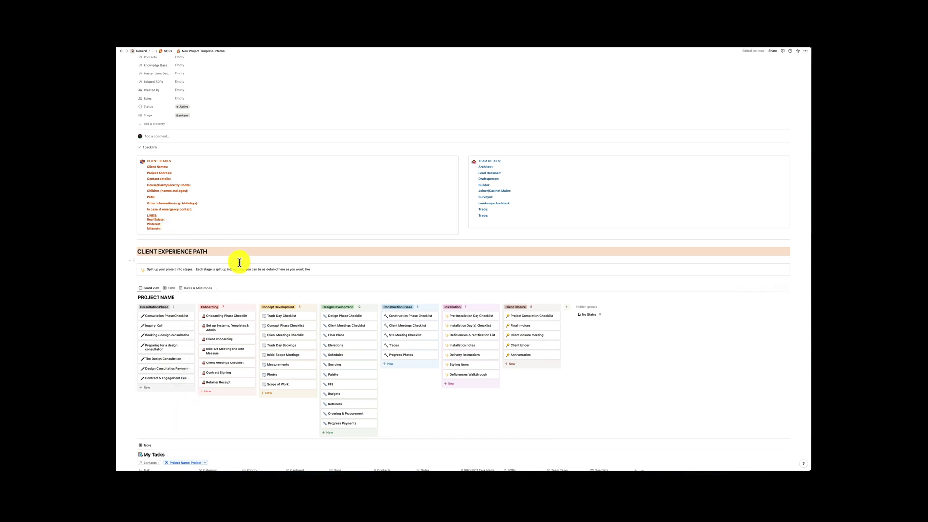
Preview the Checklist and Inquiry Call cards, then start a Send Client Onboarding Doc card
click(168, 317)
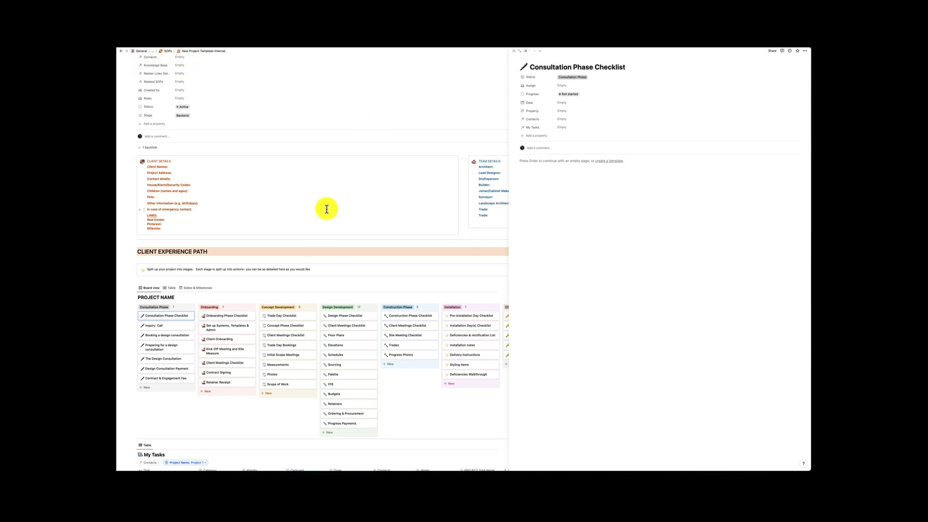
click(170, 325)
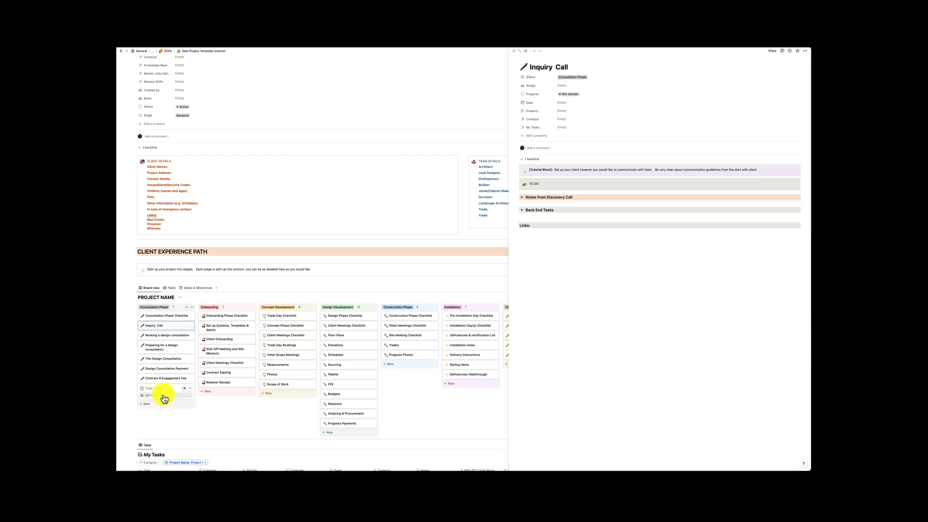
click(164, 391)
click(146, 387)
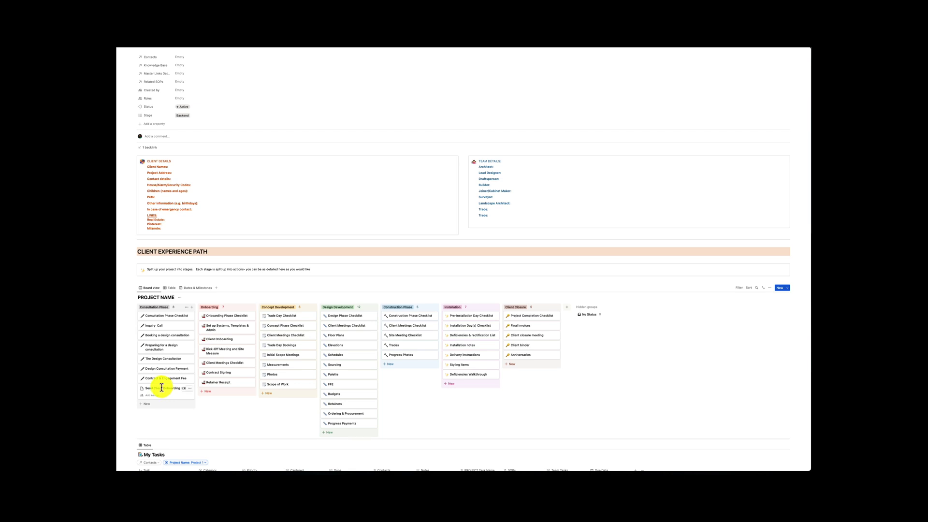
Give Send Client Onboarding Doc an emoji icon and move it under Inquiry Call
click(141, 388)
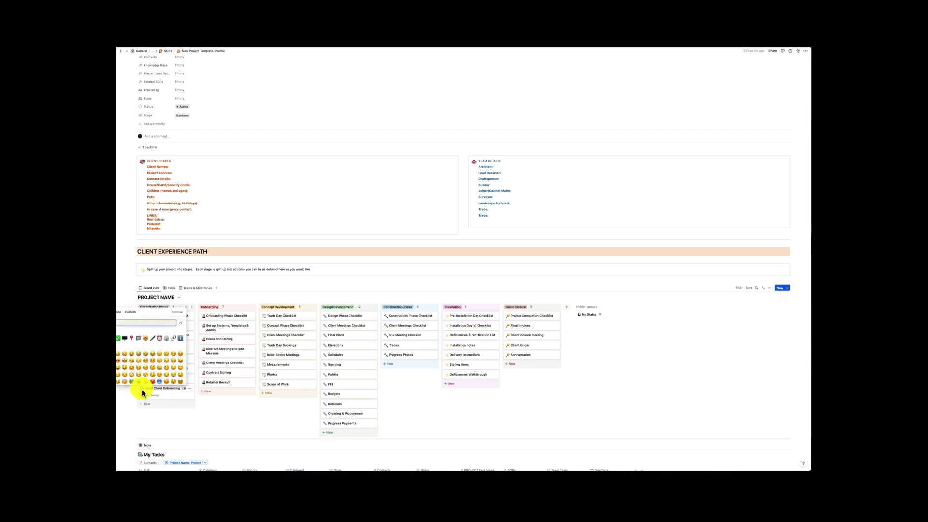
click(152, 344)
key(Escape)
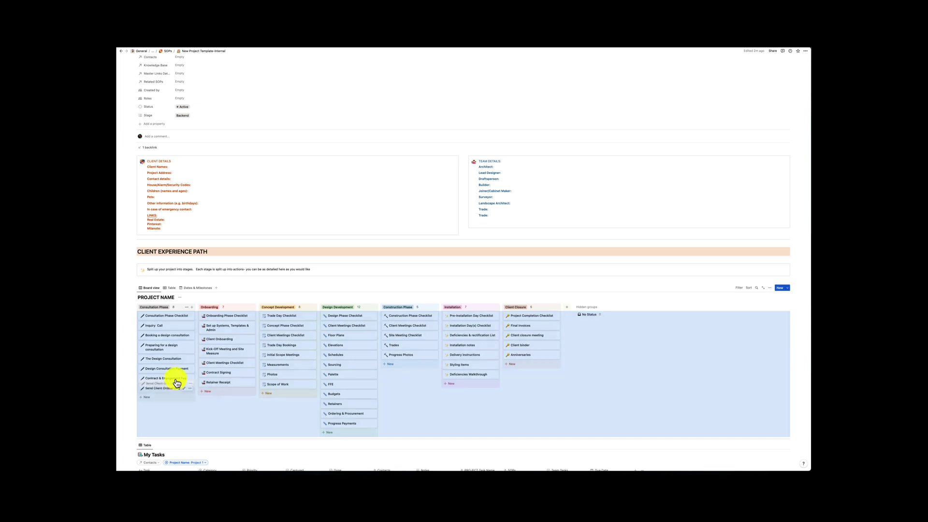
drag(176, 383, 176, 329)
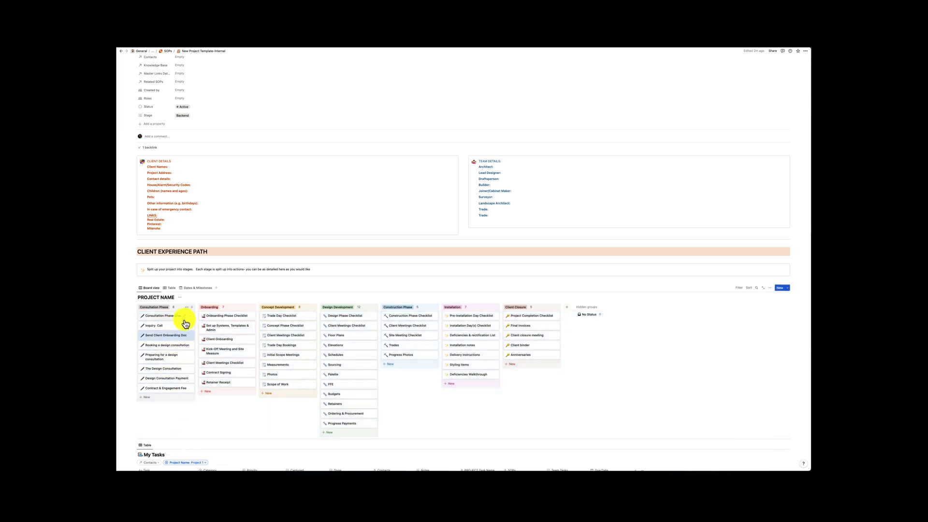
Preview the Inquiry Call and Checklist cards, then open Send Client Onboarding Doc
click(173, 326)
click(172, 316)
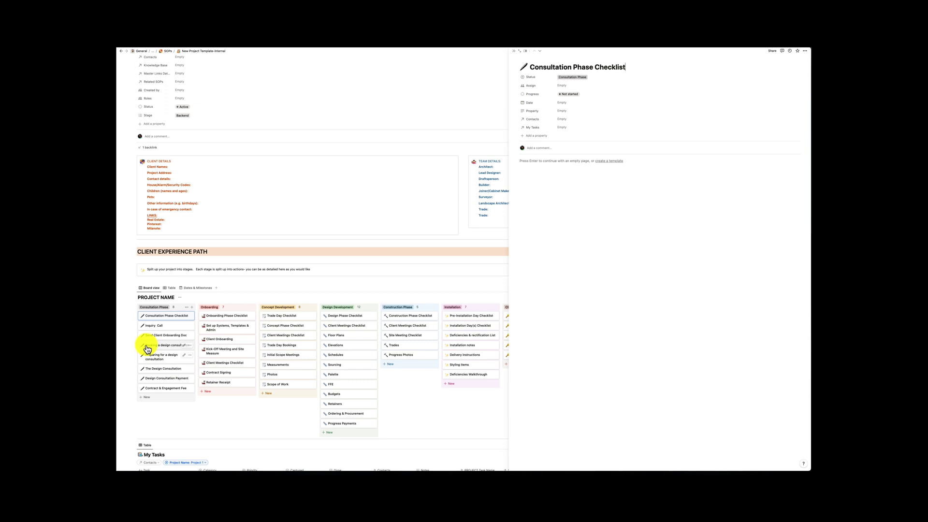
click(160, 325)
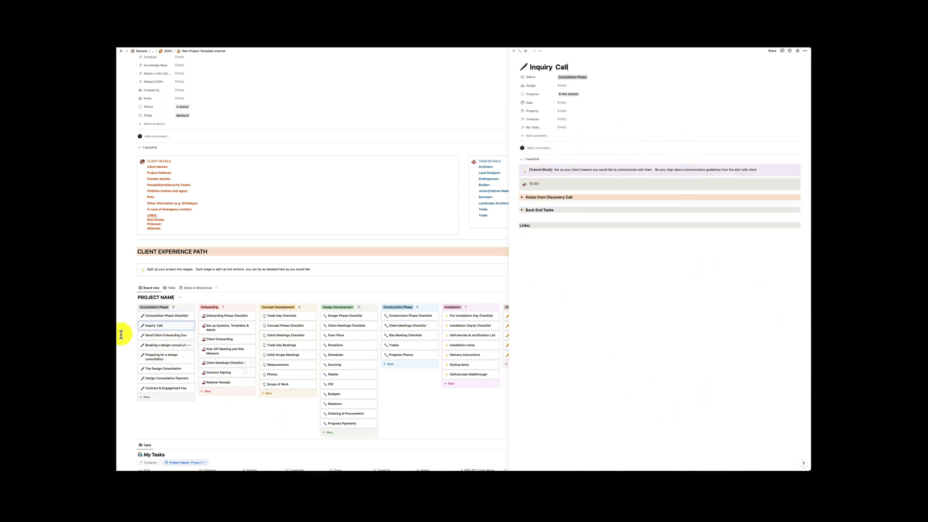
click(170, 338)
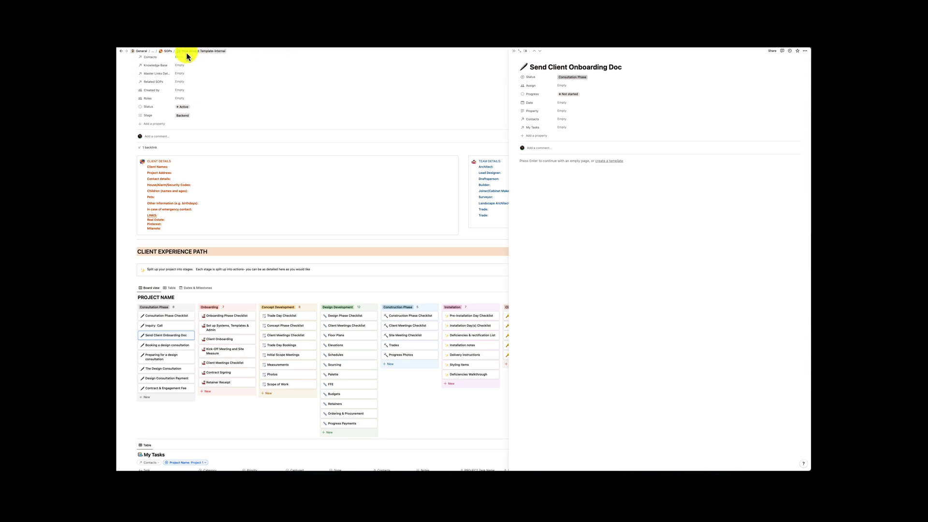
Navigate via SOPs to the Home page, briefly preview the Consultation Phase Checklist card, then close it
click(169, 51)
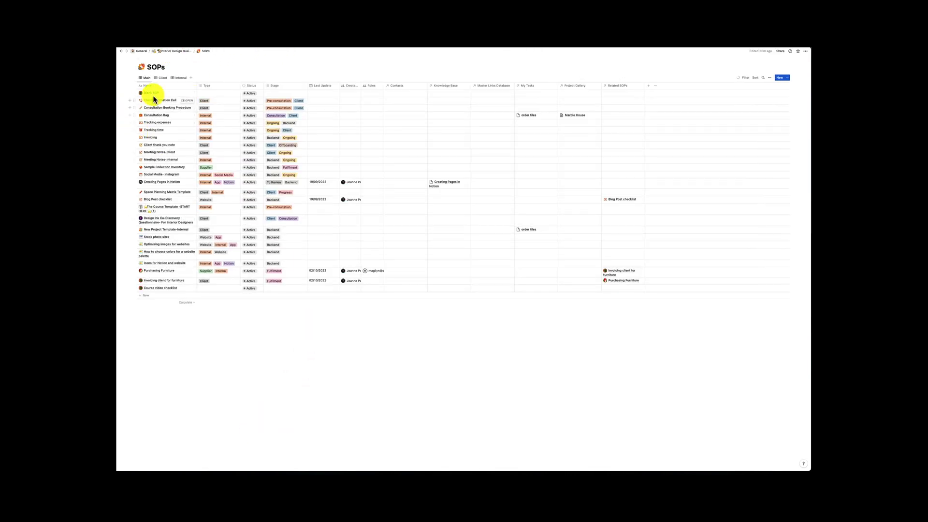
click(164, 51)
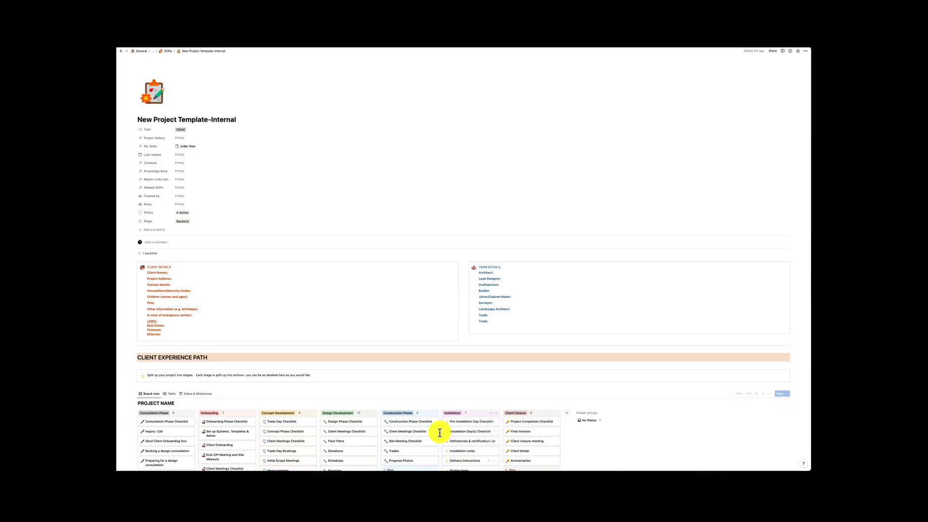
scroll(438, 406, down, 5)
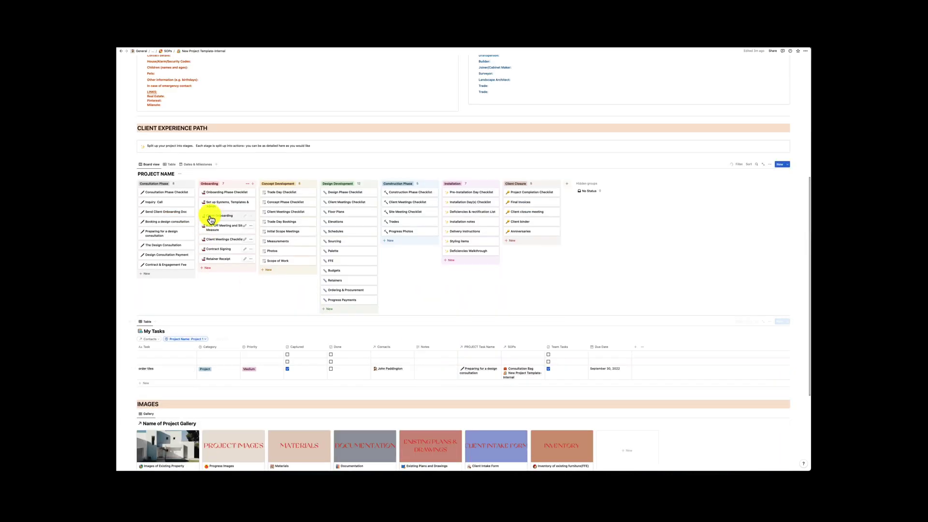
click(172, 194)
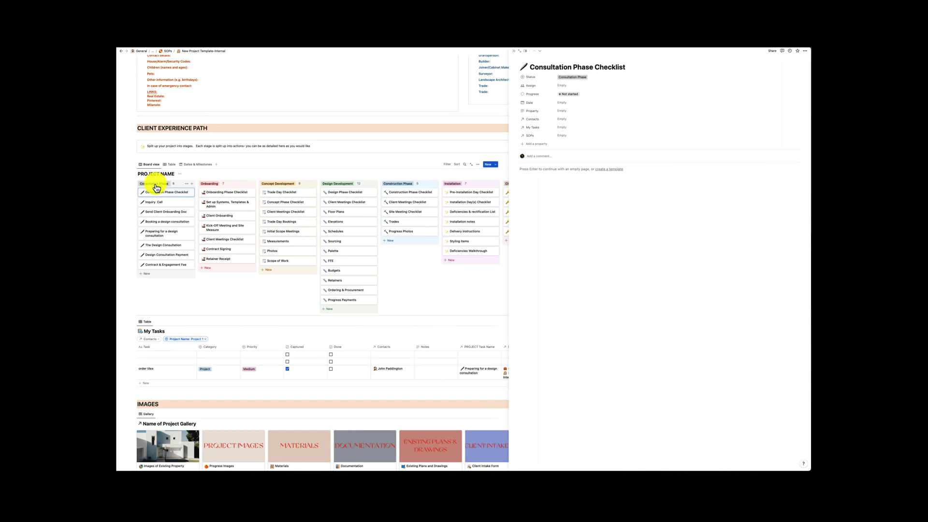
click(164, 188)
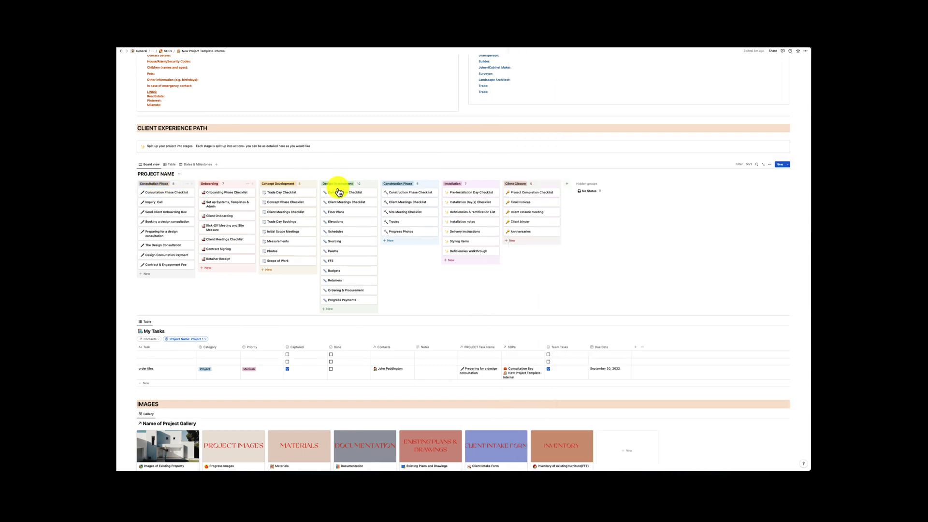
scroll(222, 419, up, 5)
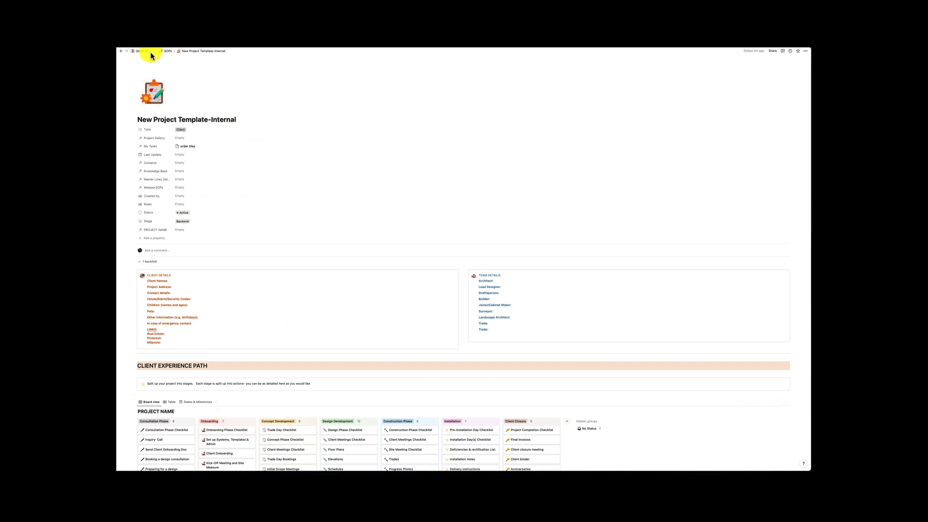
Navigate from the General breadcrumb to CRM Pipeline > CLIENT DOCUMENTATION
mouse_move(139, 56)
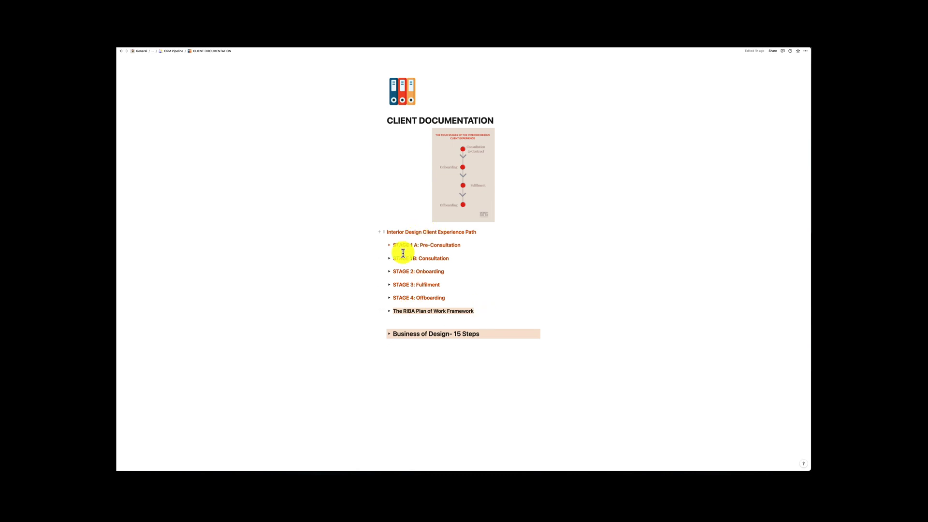
Expand the RIBA Plan of Work and Business of Design- 15 Steps toggles, enlarging the 15 Step embed
click(389, 311)
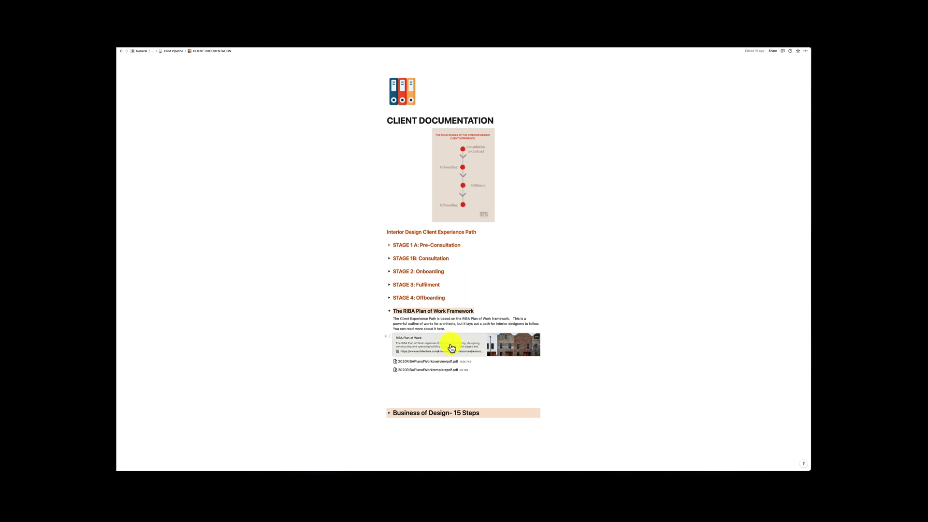
scroll(452, 347, down, 3)
click(389, 339)
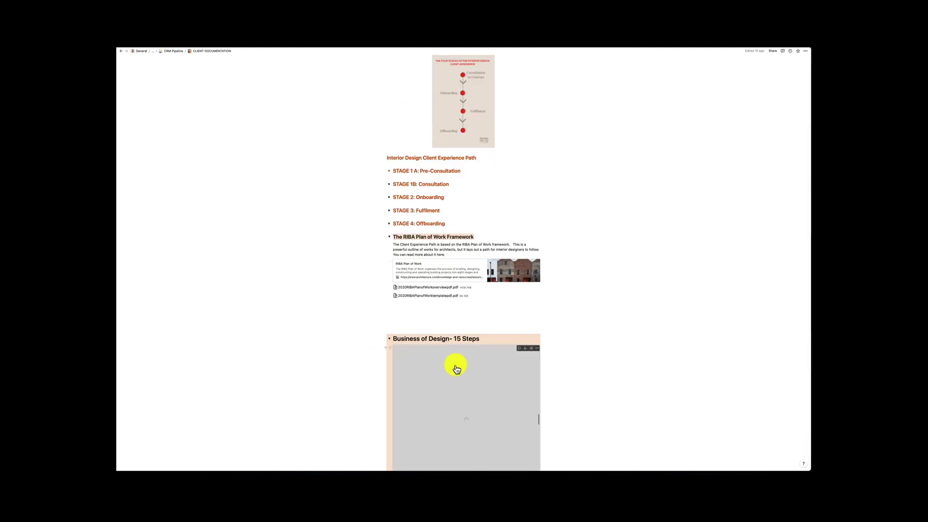
scroll(457, 362, down, 4)
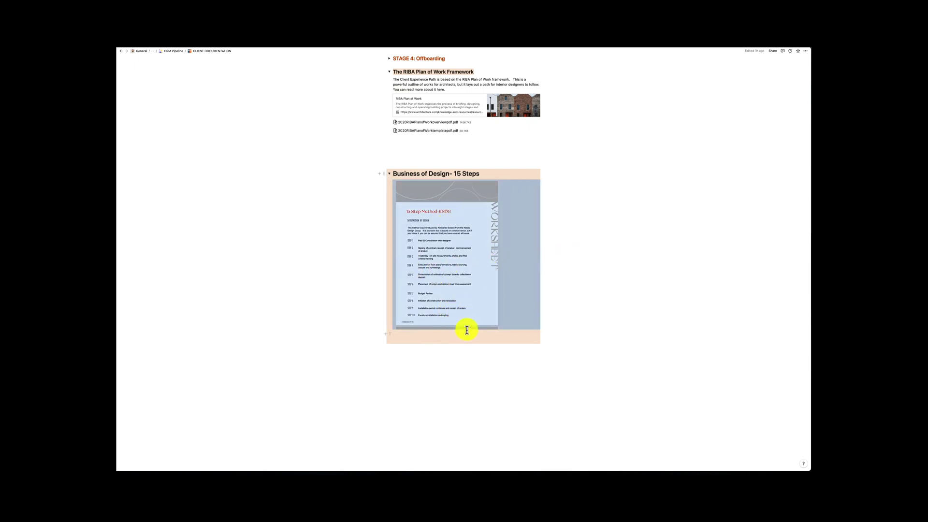
drag(466, 329, 476, 379)
scroll(472, 426, down, 2)
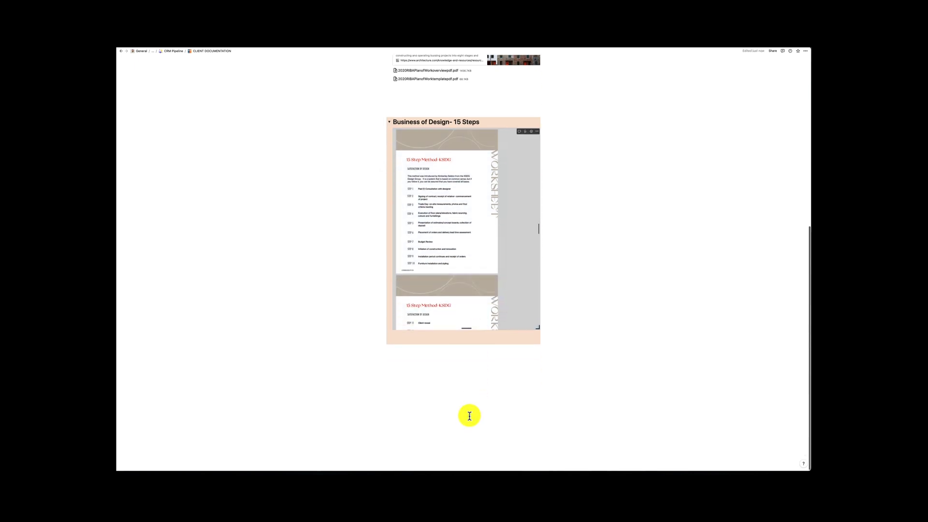
scroll(456, 283, up, 8)
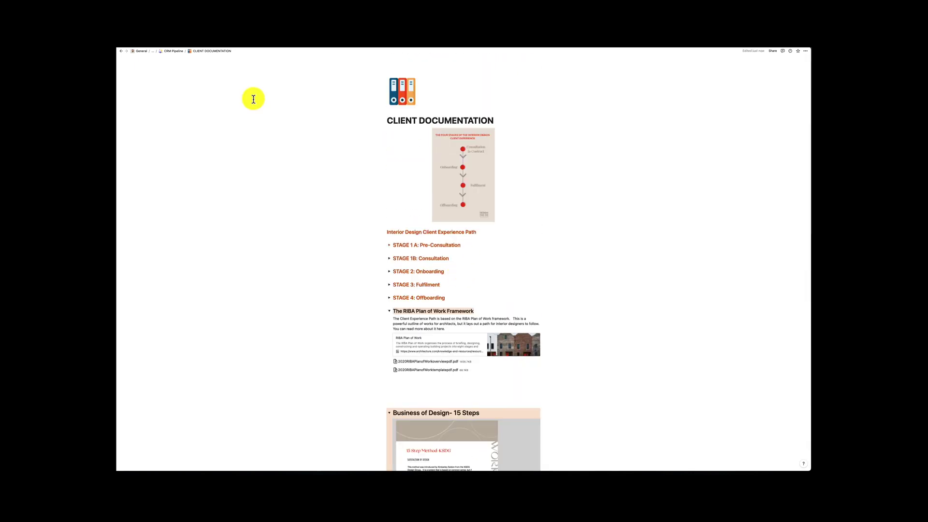
Return to Interior Design Business Home and open New Project Template-Internal from HQ Projects
click(151, 51)
click(149, 58)
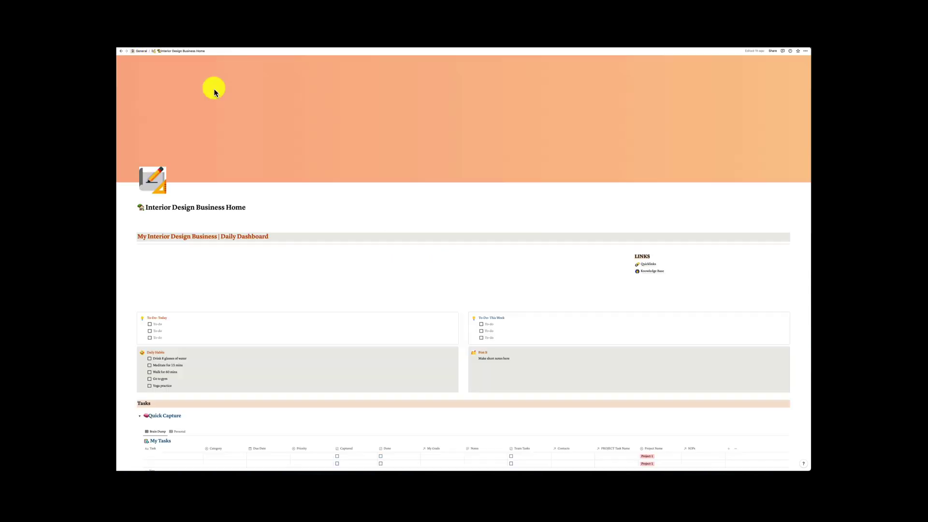
scroll(341, 370, down, 9)
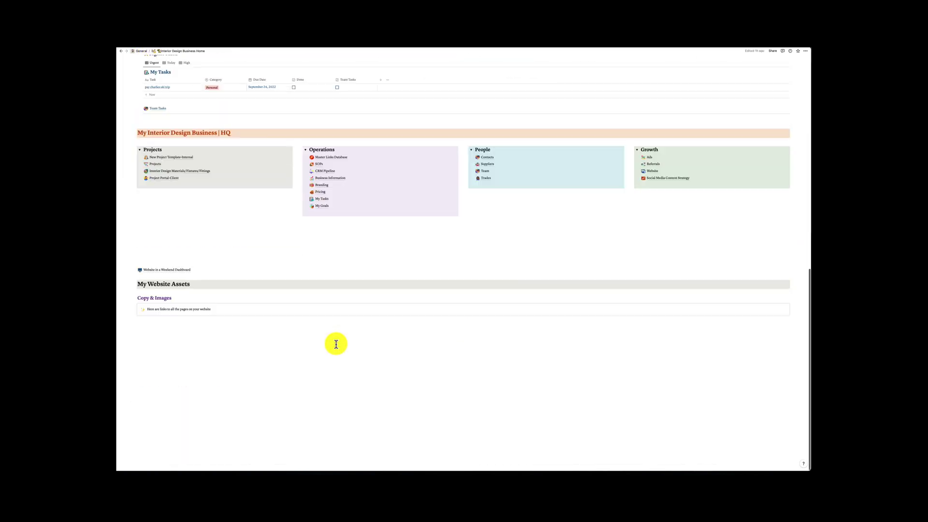
scroll(337, 348, up, 3)
click(169, 321)
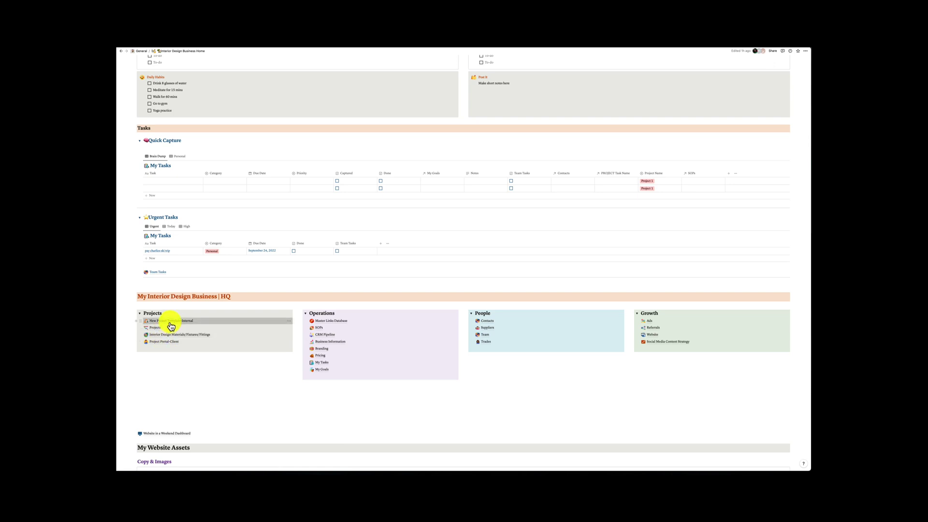
scroll(275, 296, down, 5)
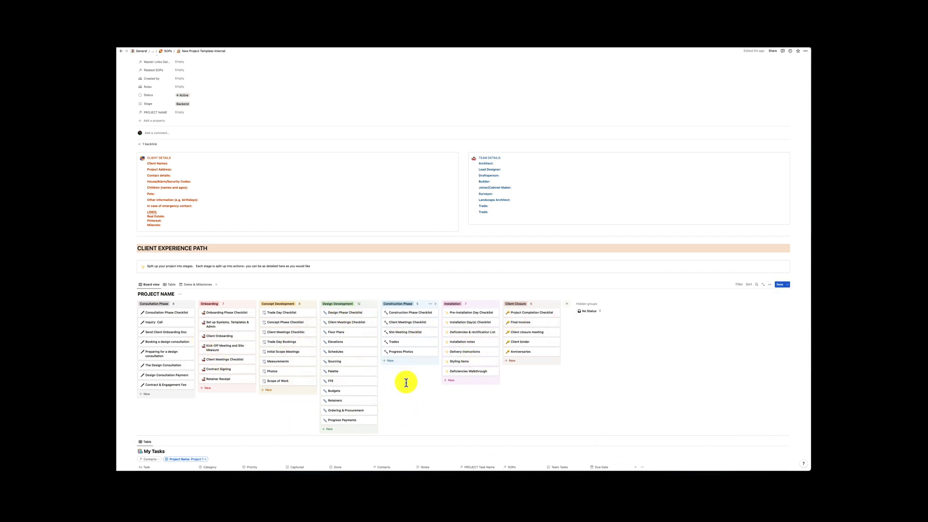
Check the October 2022 calendar view, then preview the Consultation Phase Checklist card on the board
scroll(405, 385, down, 3)
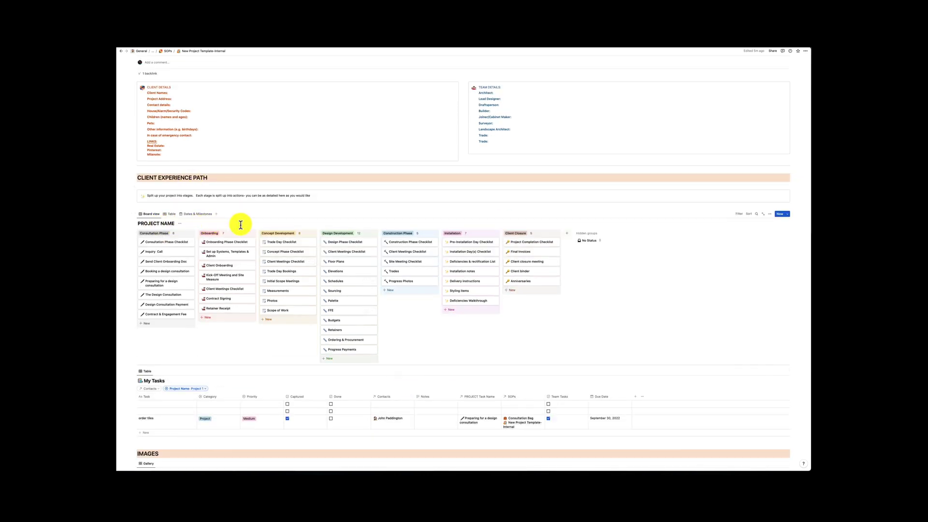
click(189, 215)
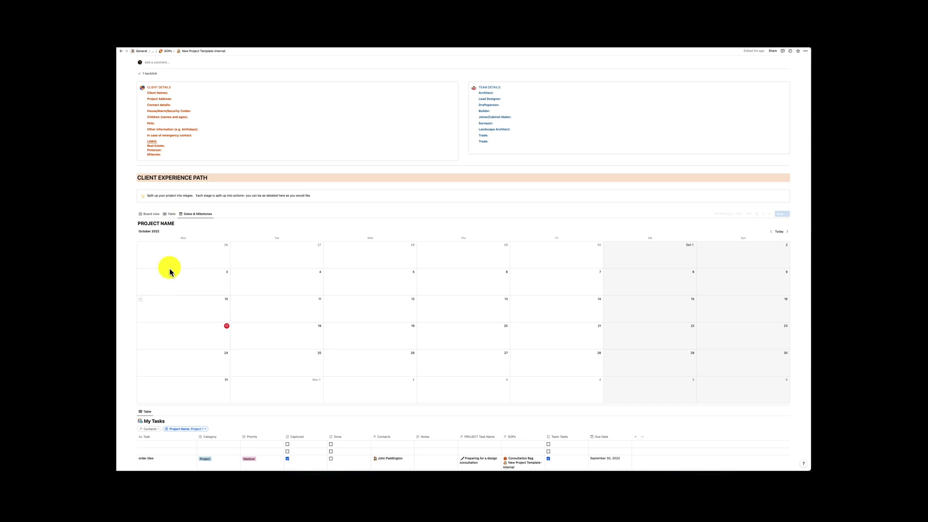
click(145, 214)
click(180, 243)
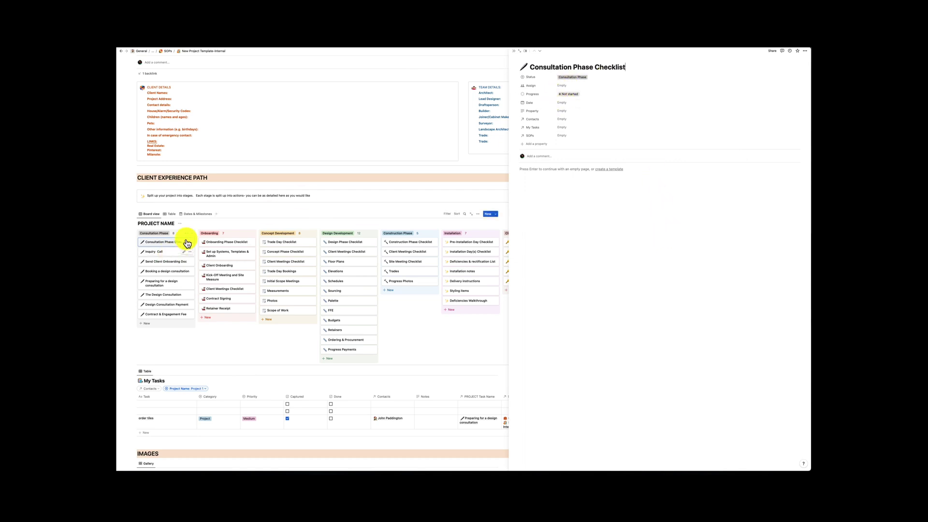
Switch the PROJECT NAME database to its table view, listing each task's Status and Progress
click(194, 214)
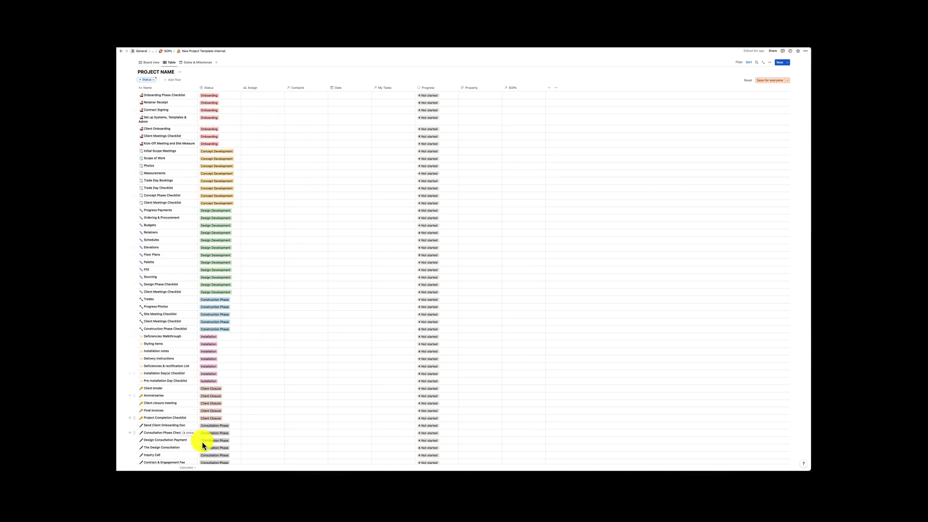
scroll(224, 390, down, 5)
scroll(163, 350, up, 15)
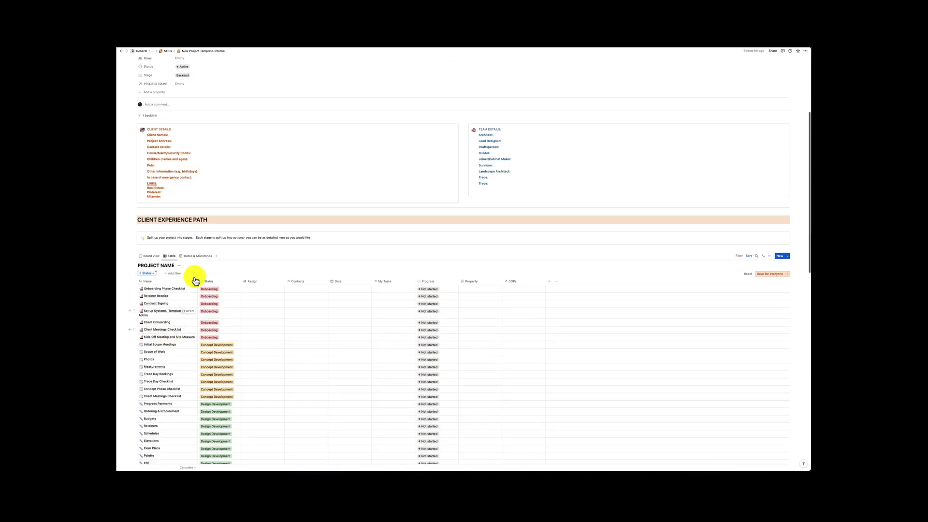
Add a new Checkbox property to the PROJECT NAME table and select its default name for renaming to Completed
click(550, 283)
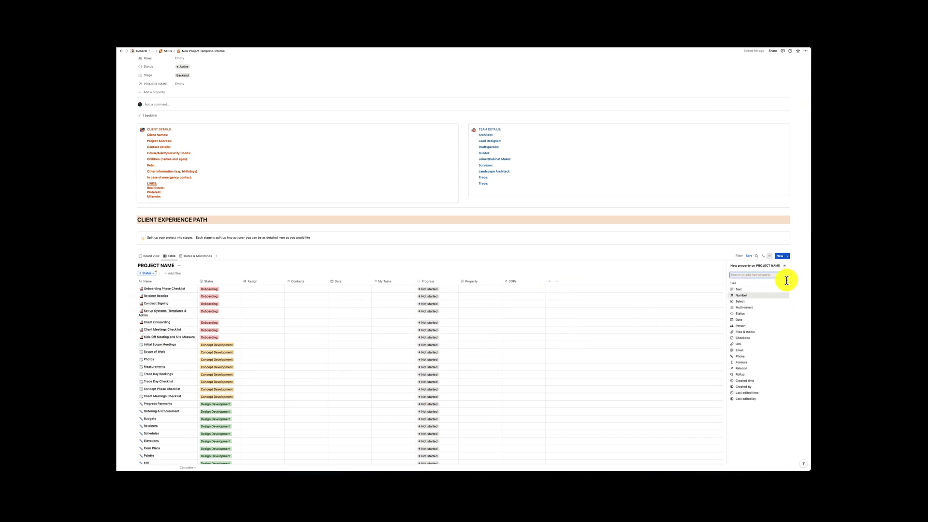
click(747, 338)
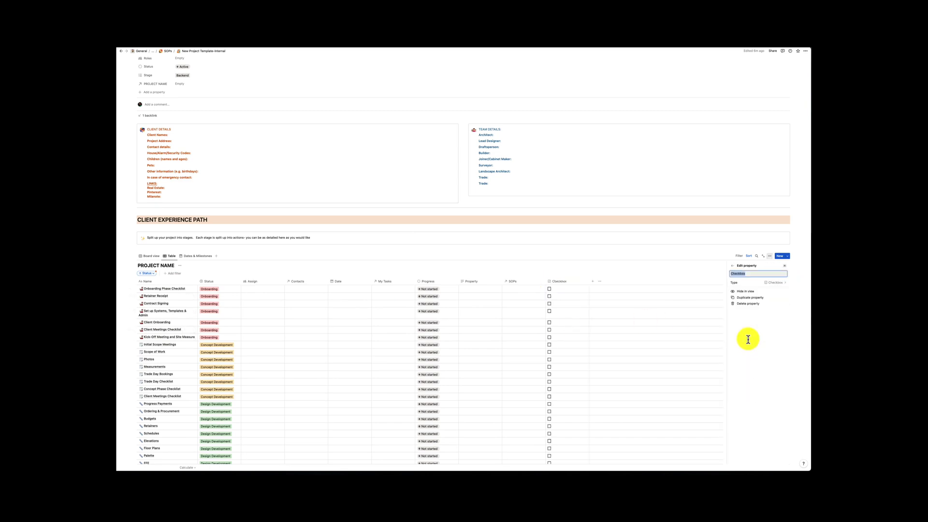
click(749, 274)
drag(750, 270, 732, 274)
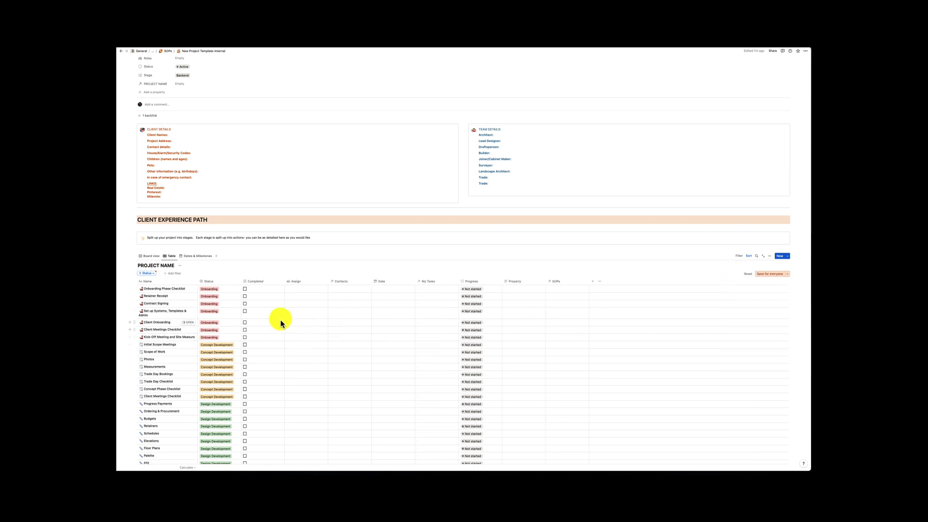
scroll(261, 309, down, 1)
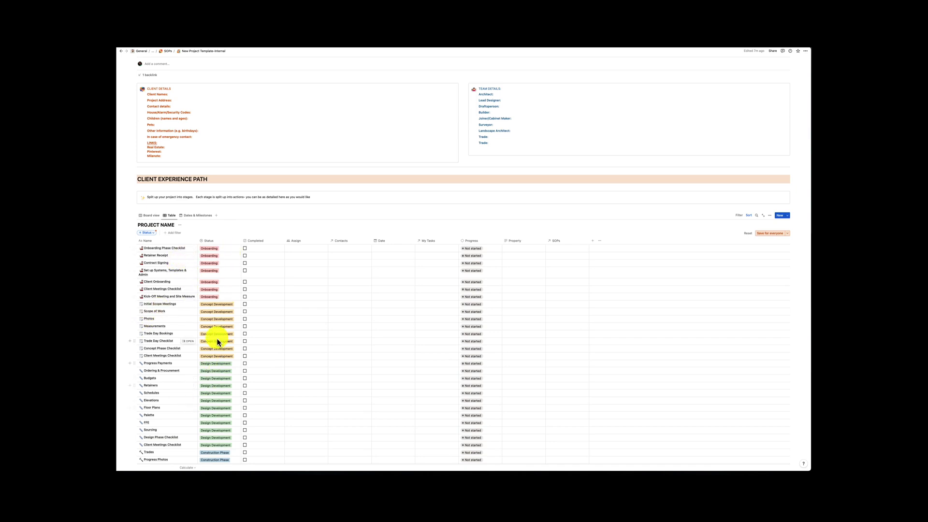
scroll(307, 384, down, 5)
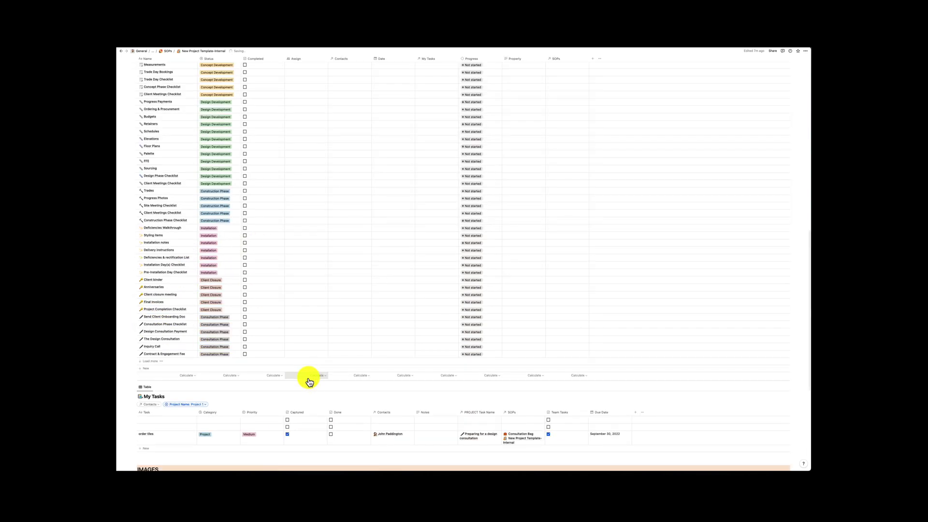
scroll(309, 382, up, 5)
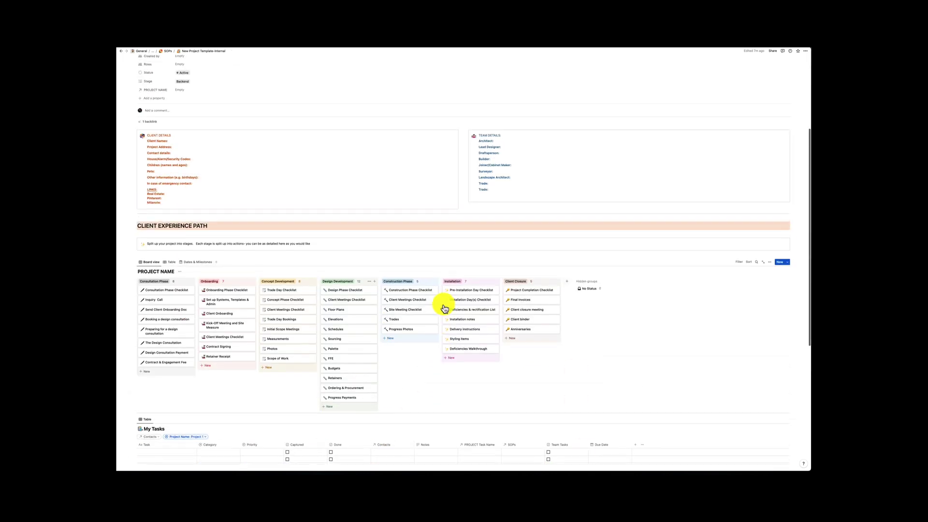
scroll(443, 307, up, 2)
Scroll through the New Project Template page, reviewing the My Tasks table and Project Gallery
scroll(443, 306, down, 4)
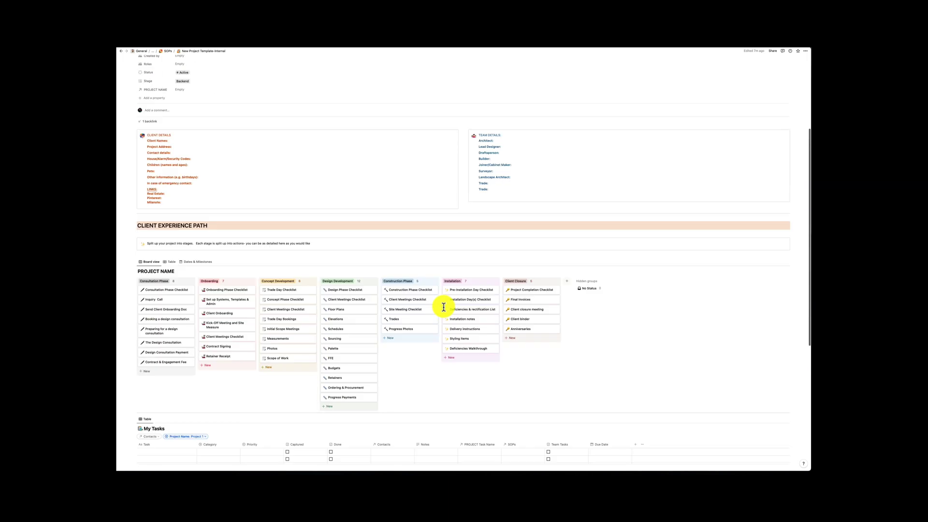
scroll(445, 305, down, 3)
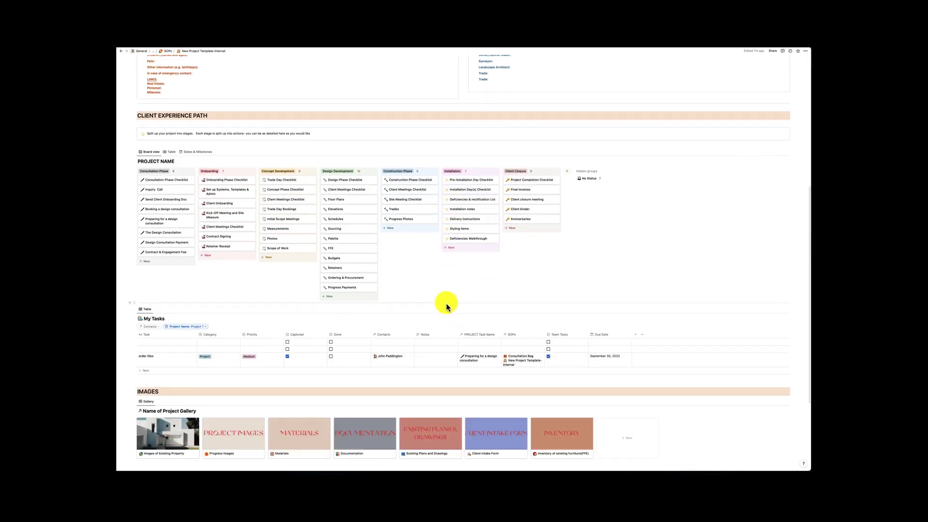
scroll(444, 305, down, 3)
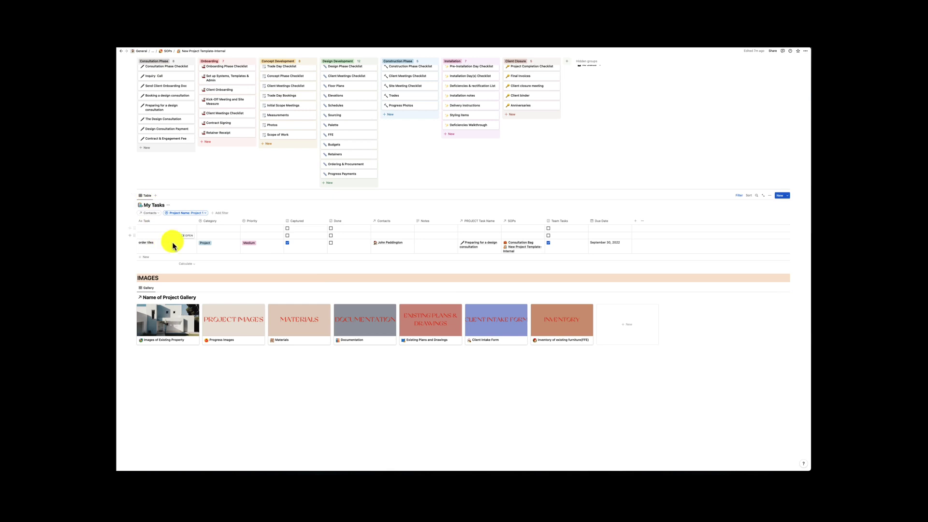
scroll(326, 276, up, 3)
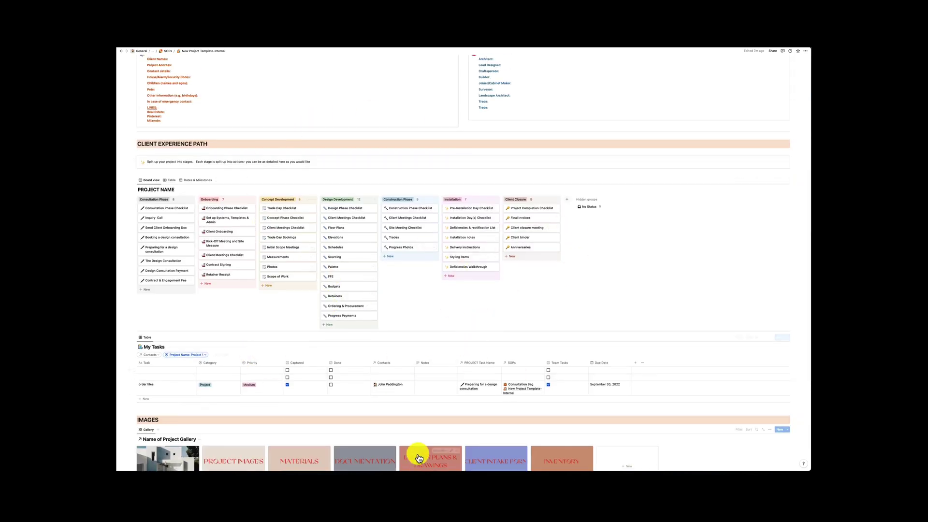
key(super+Tab)
scroll(391, 342, up, 5)
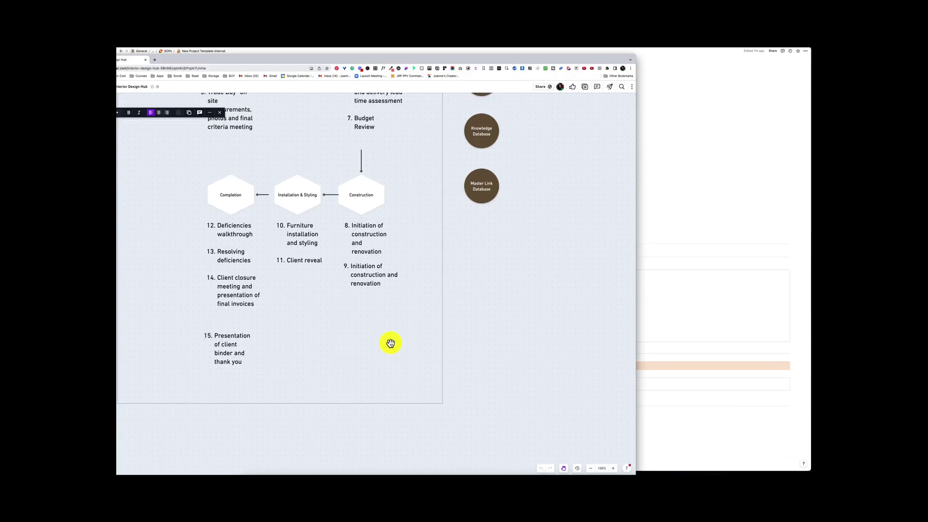
scroll(391, 341, up, 3)
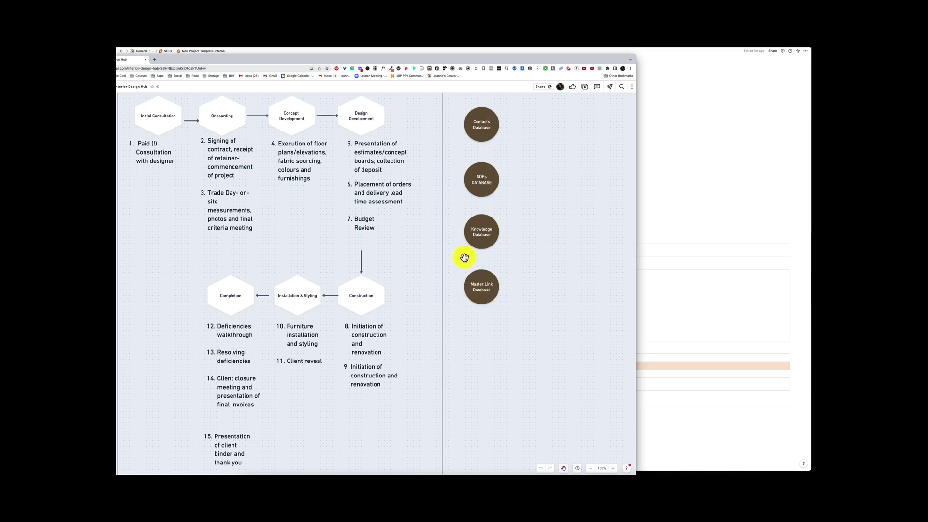
Bring the New Project Template-Internal page forward and review its client details, Client Experience Path board, tasks and gallery
click(164, 51)
scroll(153, 232, down, 5)
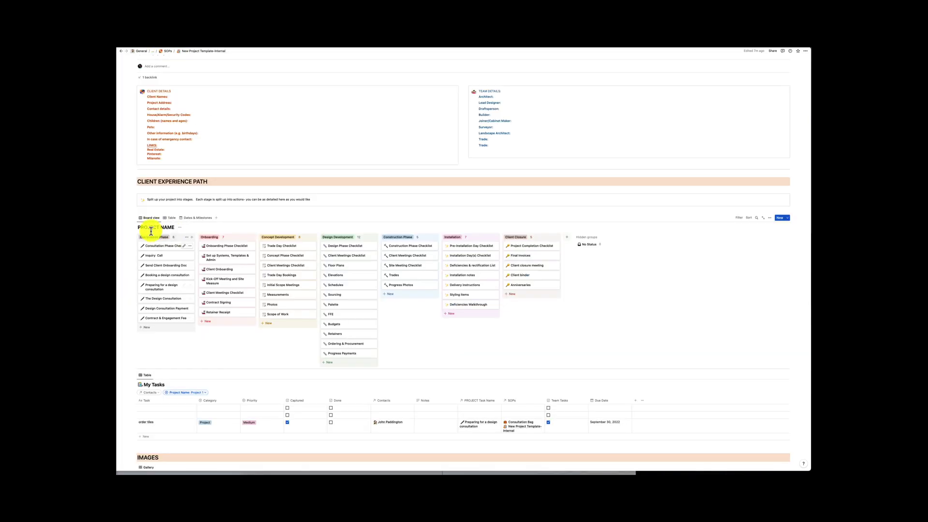
scroll(655, 346, down, 3)
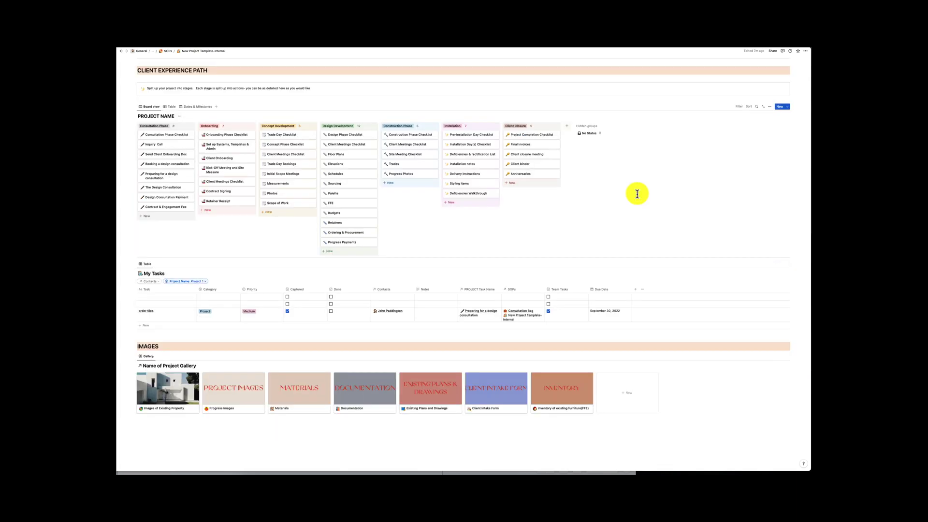
scroll(396, 251, up, 5)
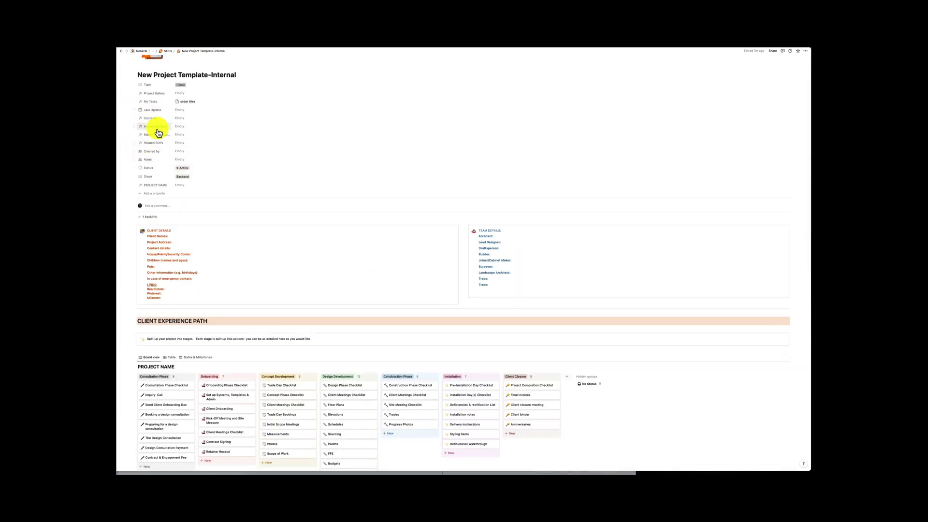
scroll(249, 235, down, 4)
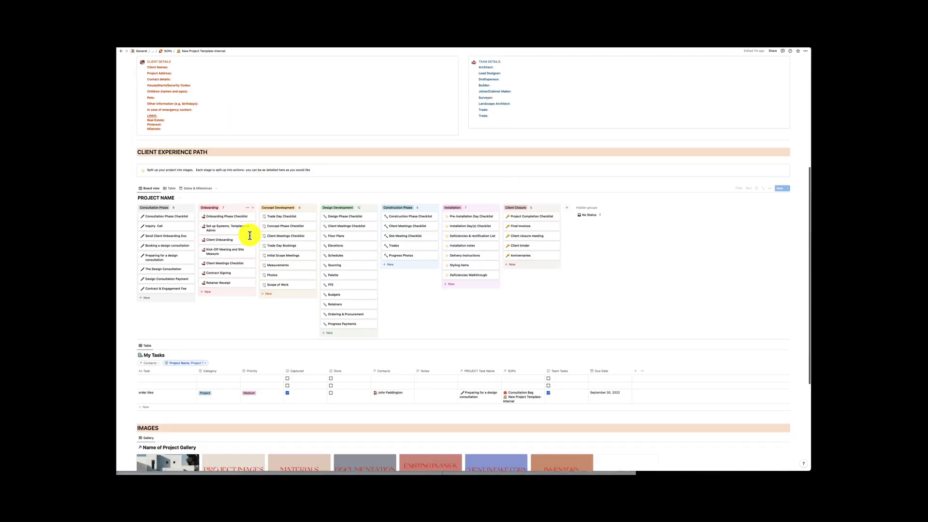
scroll(250, 235, down, 5)
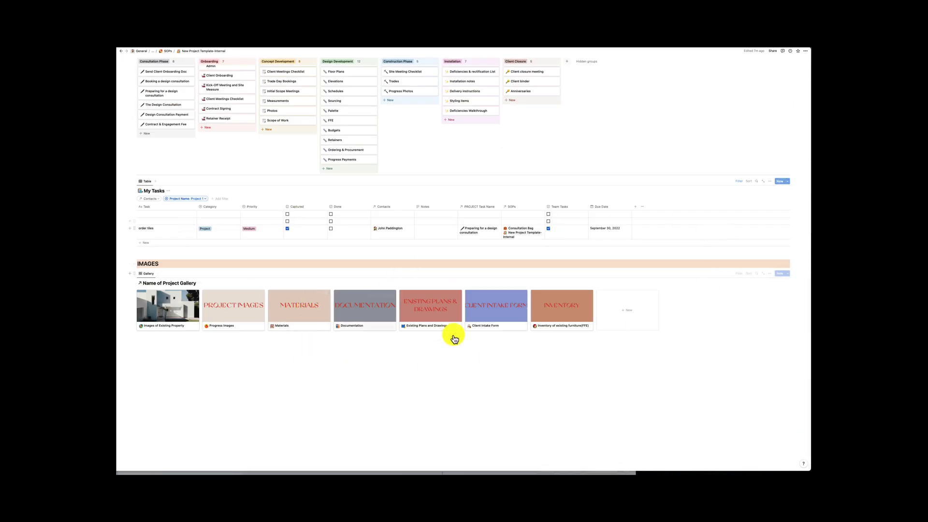
scroll(313, 88, up, 4)
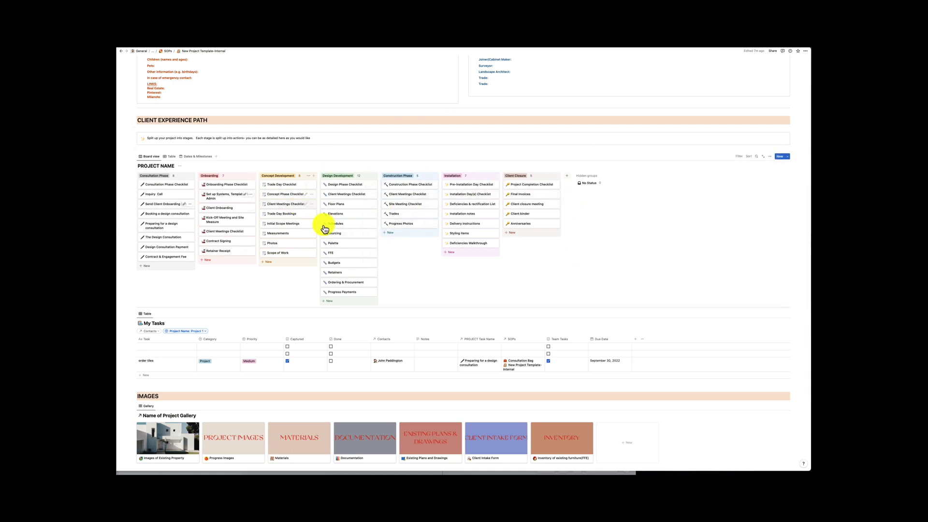
scroll(414, 289, up, 8)
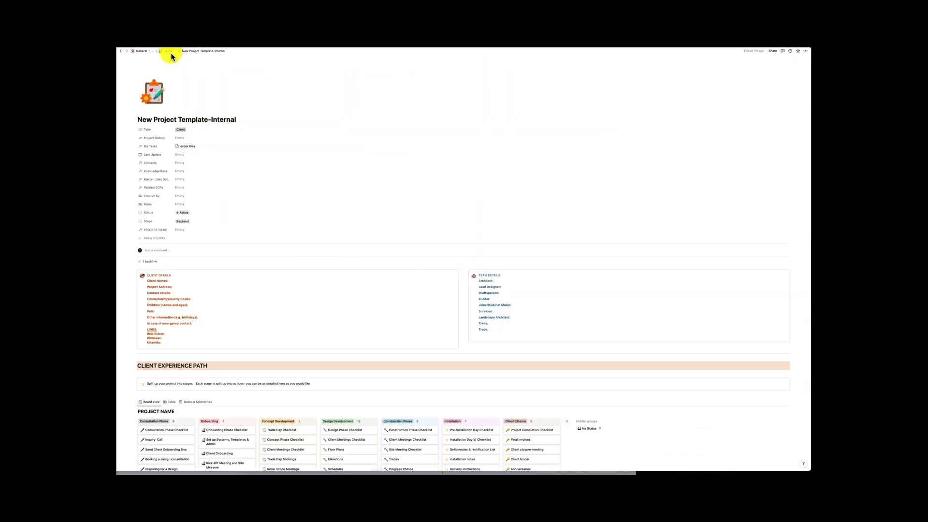
scroll(294, 272, down, 11)
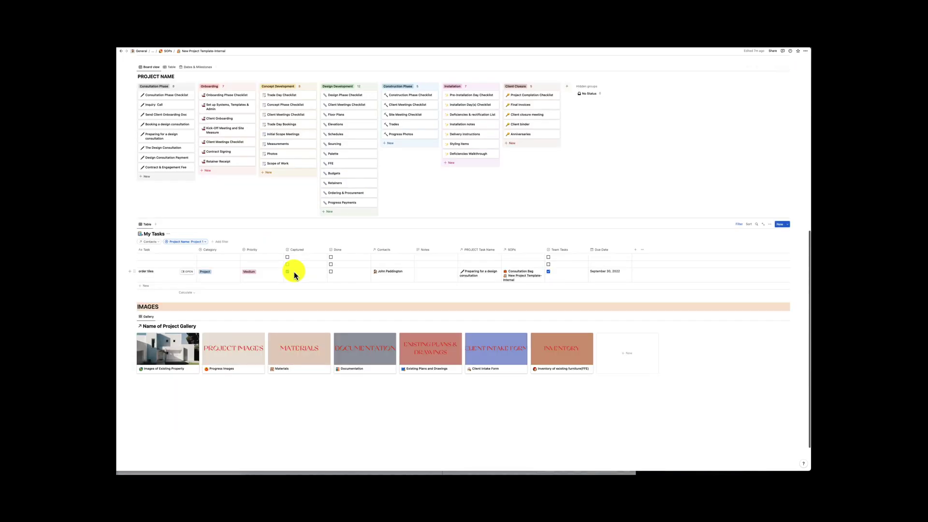
scroll(218, 232, up, 8)
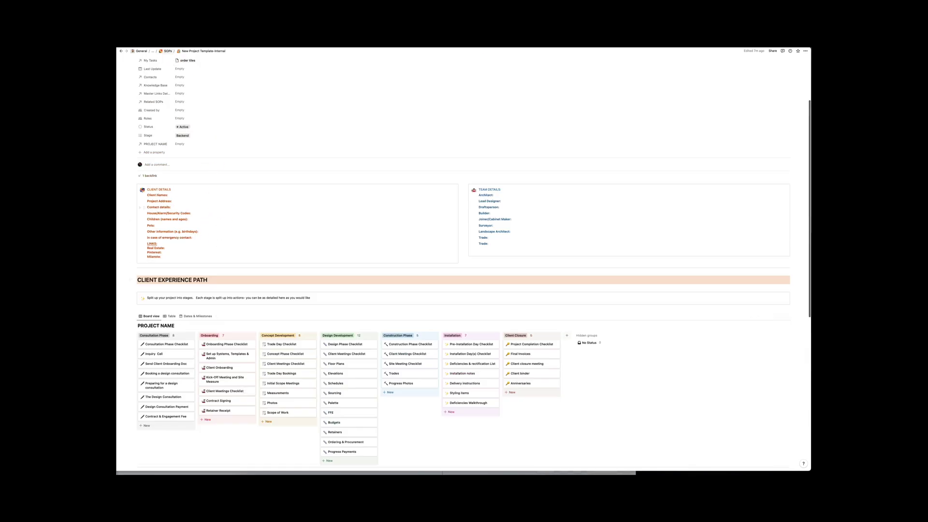
Go to the Interior Design Business Home page, then open the New Project Template-Internal page
click(154, 51)
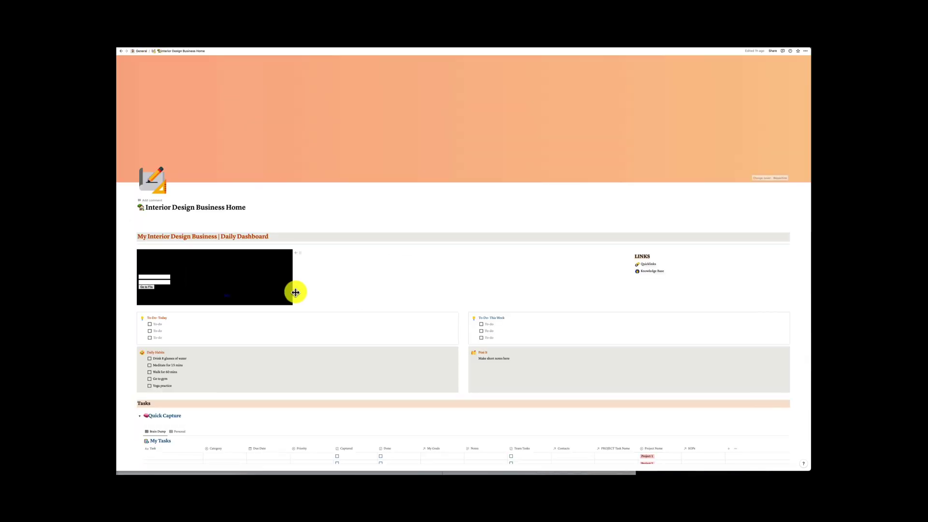
scroll(294, 290, down, 5)
scroll(300, 289, down, 7)
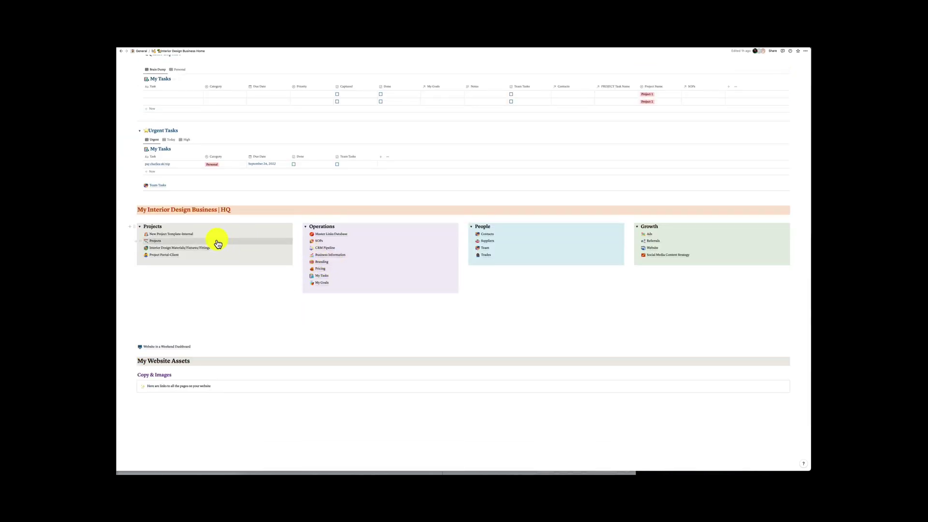
click(175, 236)
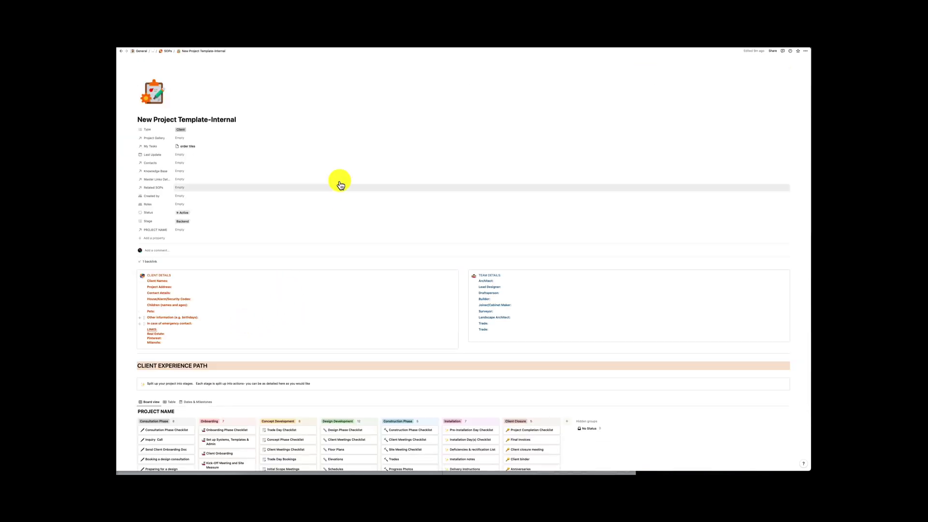
scroll(275, 306, down, 5)
scroll(279, 264, up, 5)
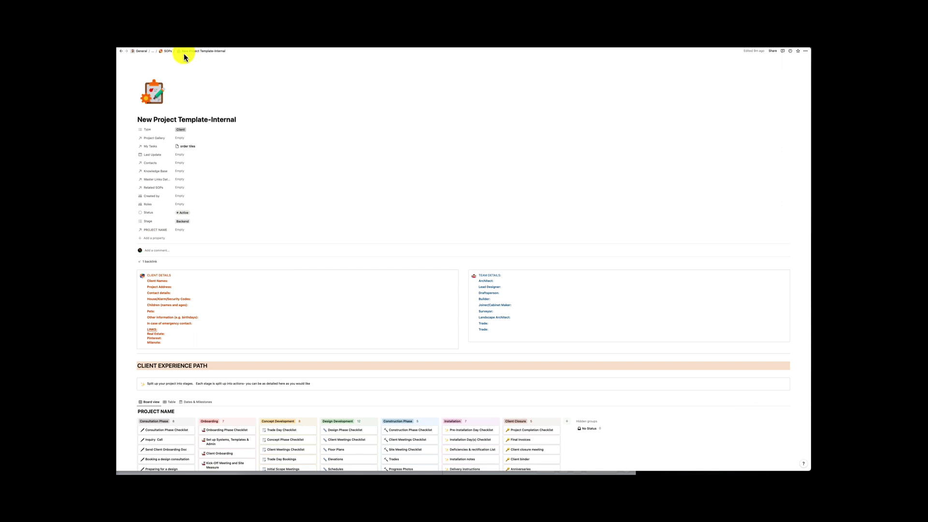
Return to Home and move Project Portal-Client above Interior Design Materials/Fixtures/Fittings in Projects
click(153, 52)
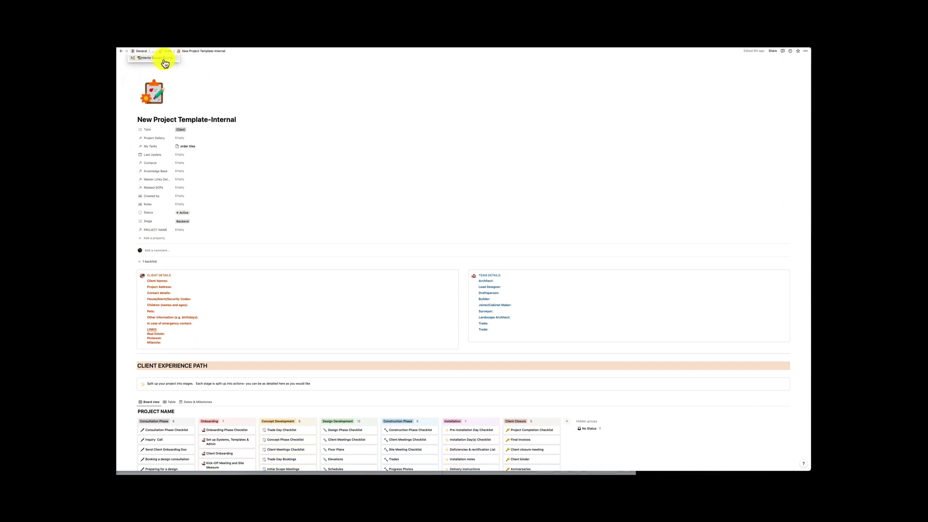
click(163, 59)
scroll(174, 321, down, 10)
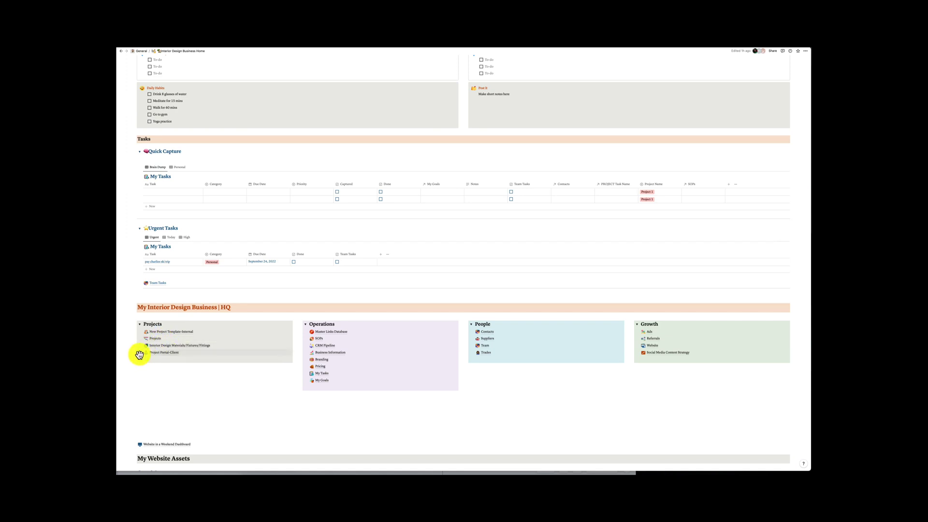
drag(140, 355, 141, 344)
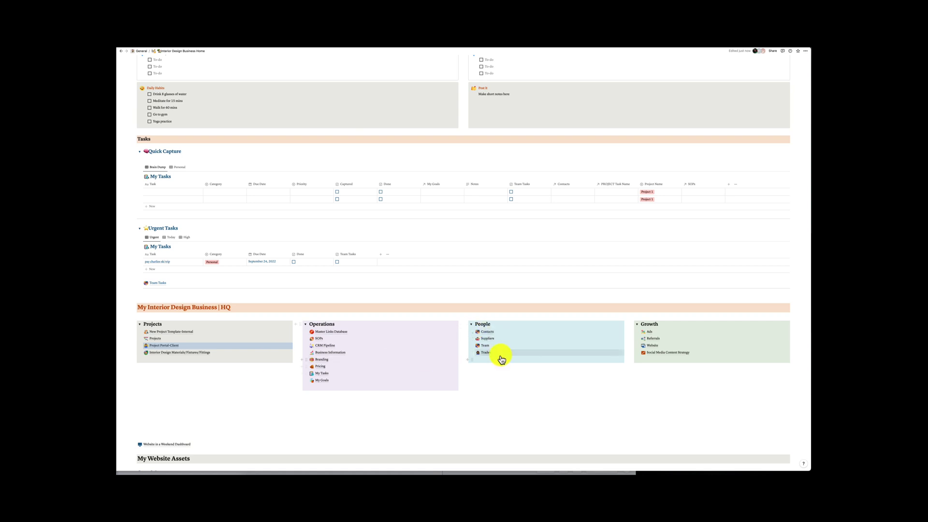
scroll(635, 315, up, 6)
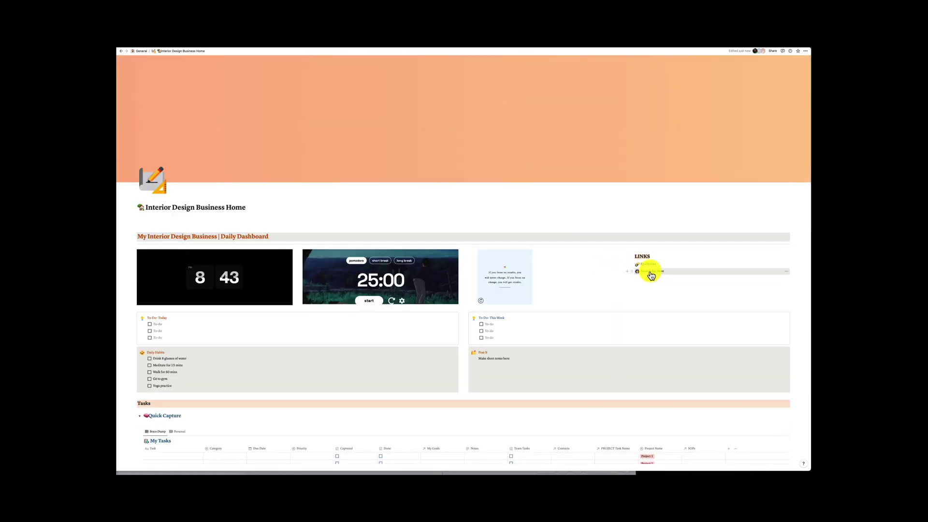
scroll(650, 275, down, 8)
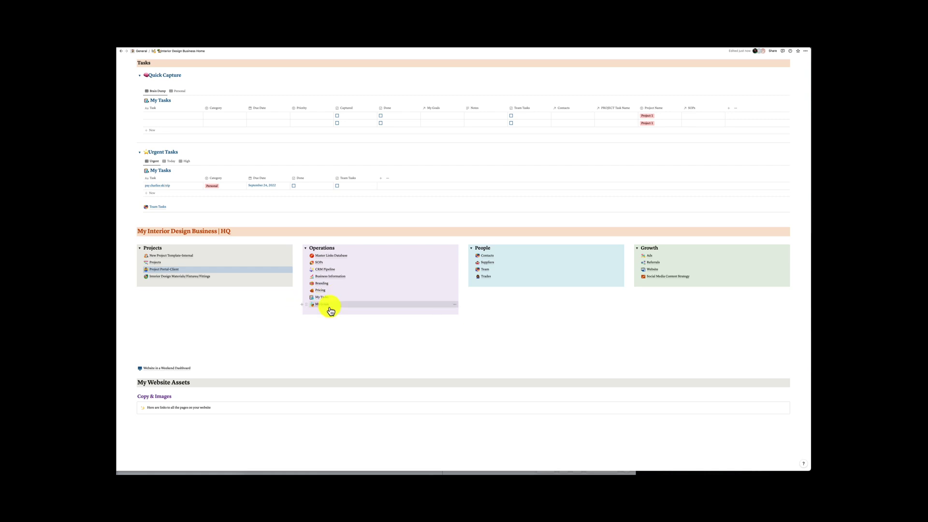
scroll(331, 310, up, 1)
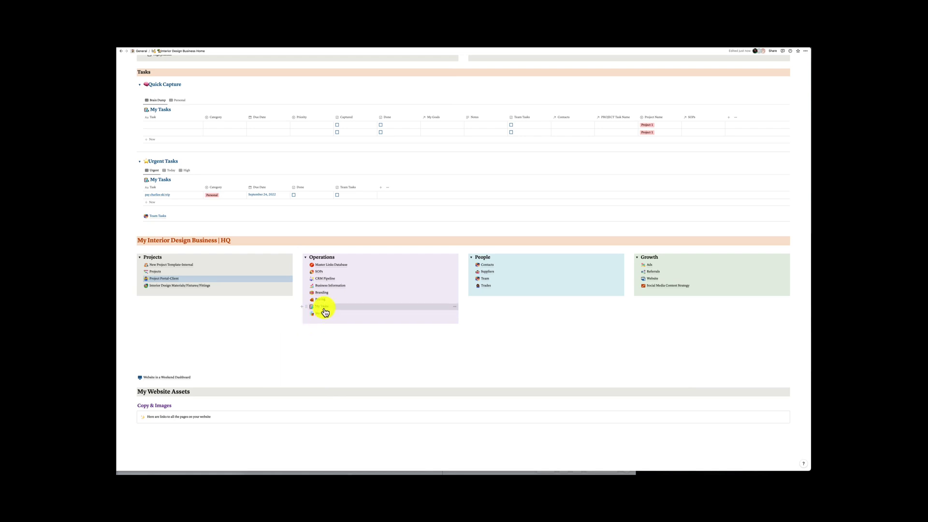
scroll(325, 311, up, 10)
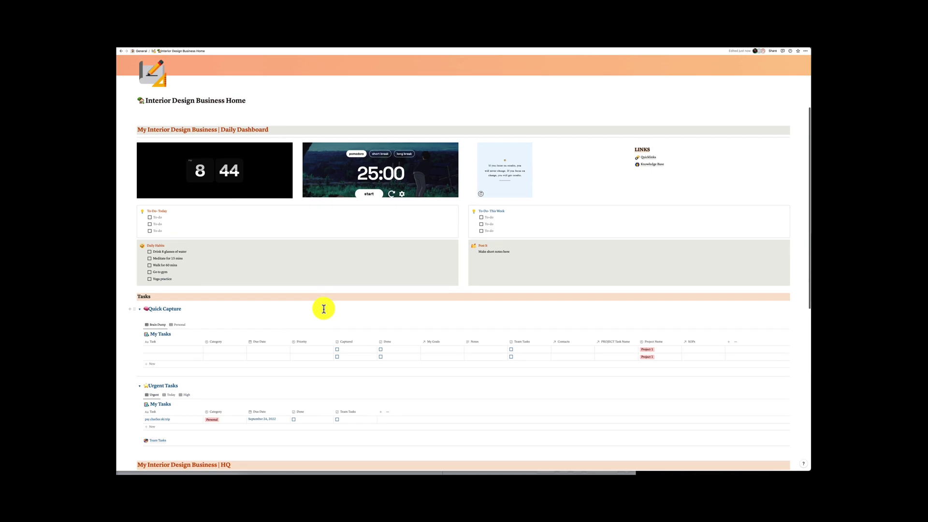
scroll(324, 310, down, 10)
scroll(325, 309, up, 3)
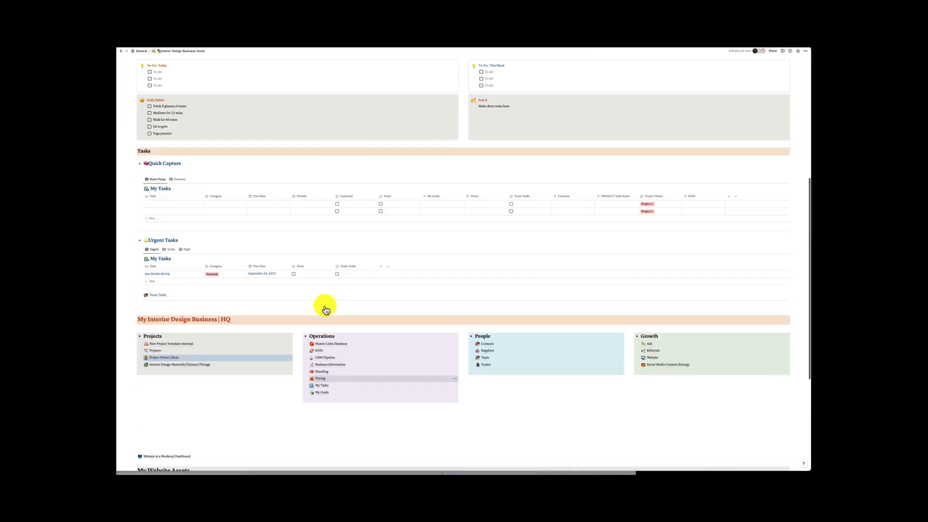